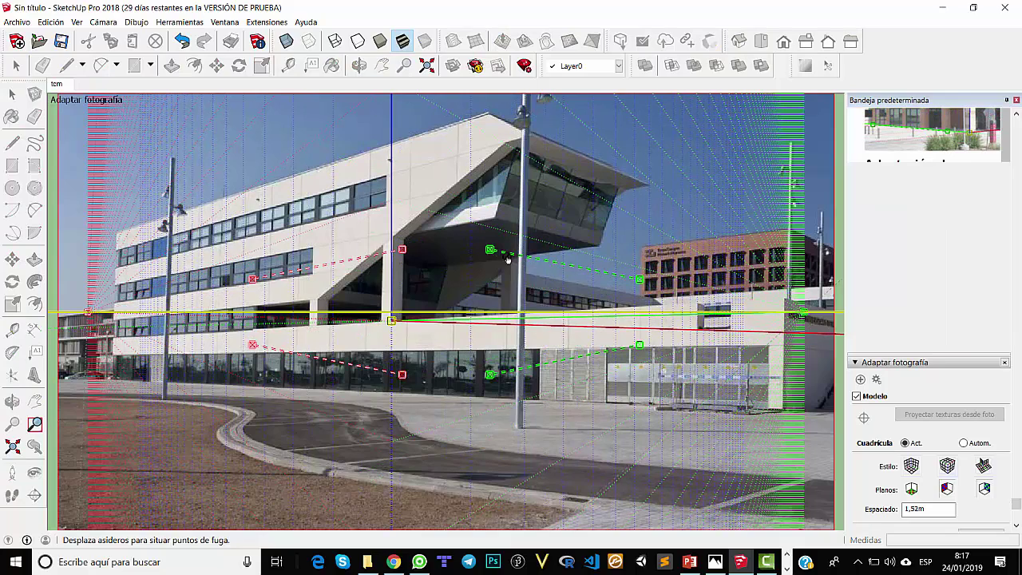
Step: Align the two green perspective bars with the upper and lower window-band edges of the rear wing in the photo
drag(497, 263, 536, 287)
drag(639, 278, 634, 296)
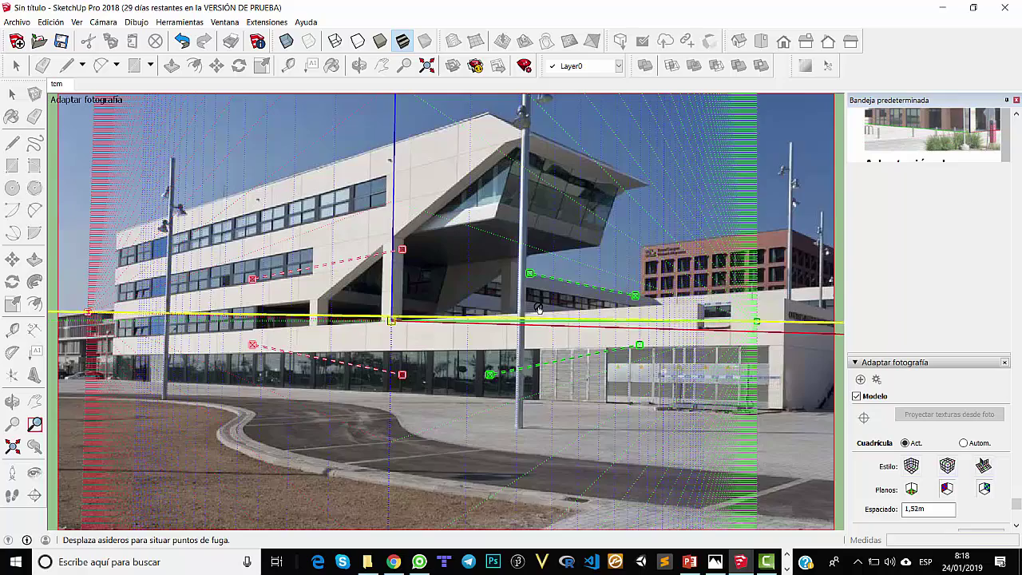
scroll(539, 308, up, 3)
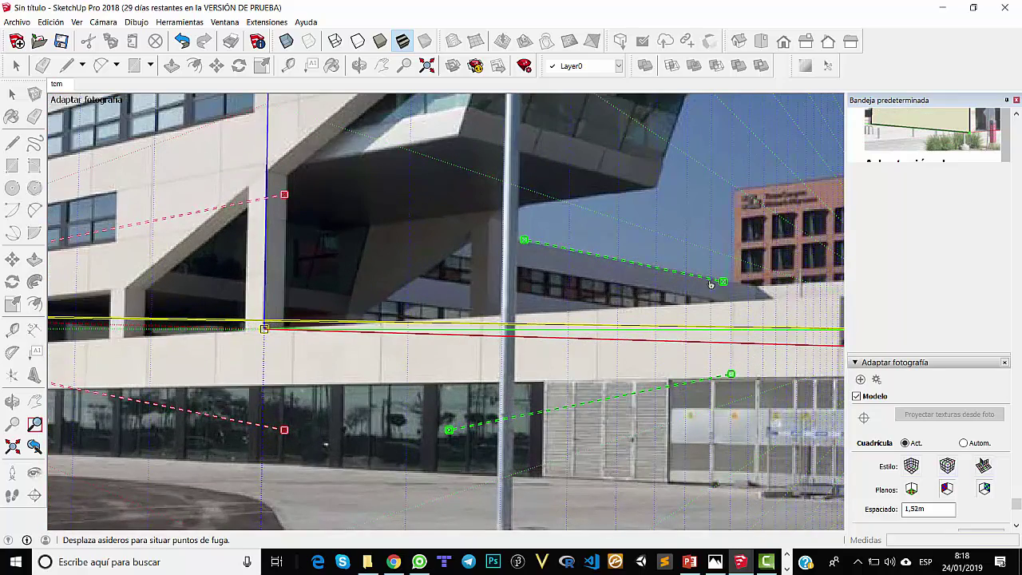
drag(715, 283, 716, 282)
drag(451, 431, 528, 281)
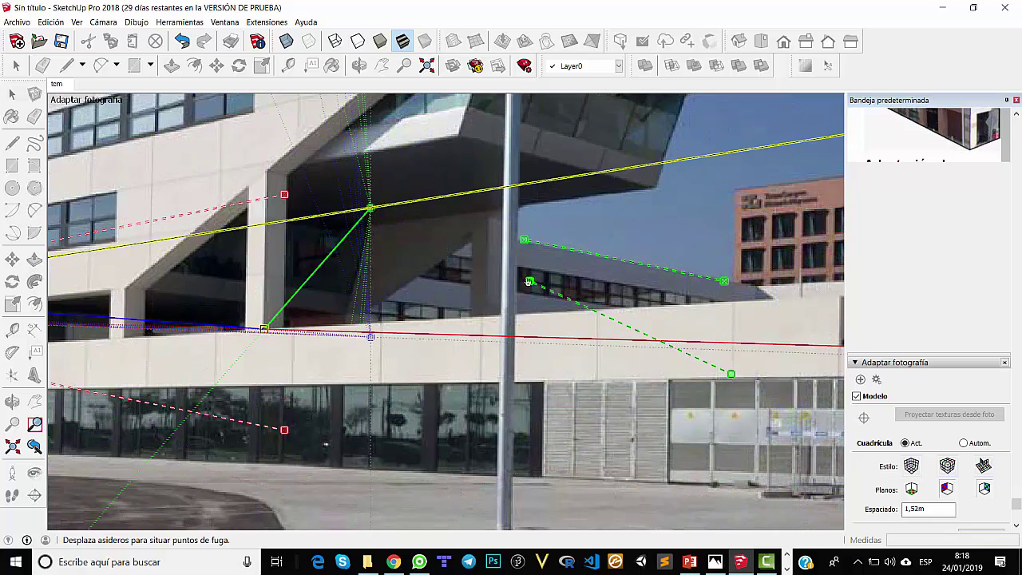
drag(730, 375, 685, 311)
scroll(440, 426, down, 3)
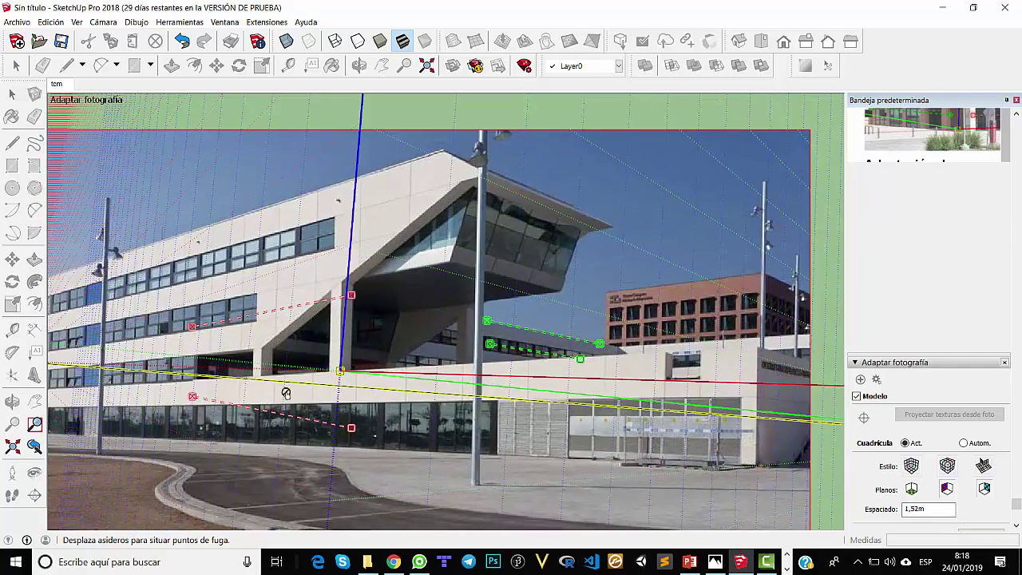
Step: Align the two red perspective bars with the main facade's roofline and the white ledge's lower edge, and finish the photo match
scroll(214, 352, up, 3)
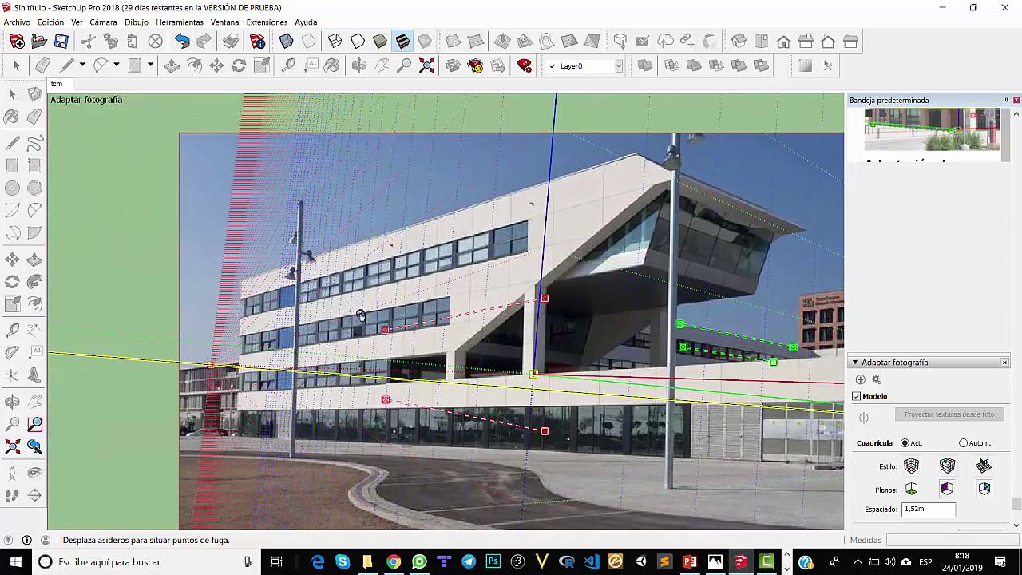
drag(251, 280, 240, 282)
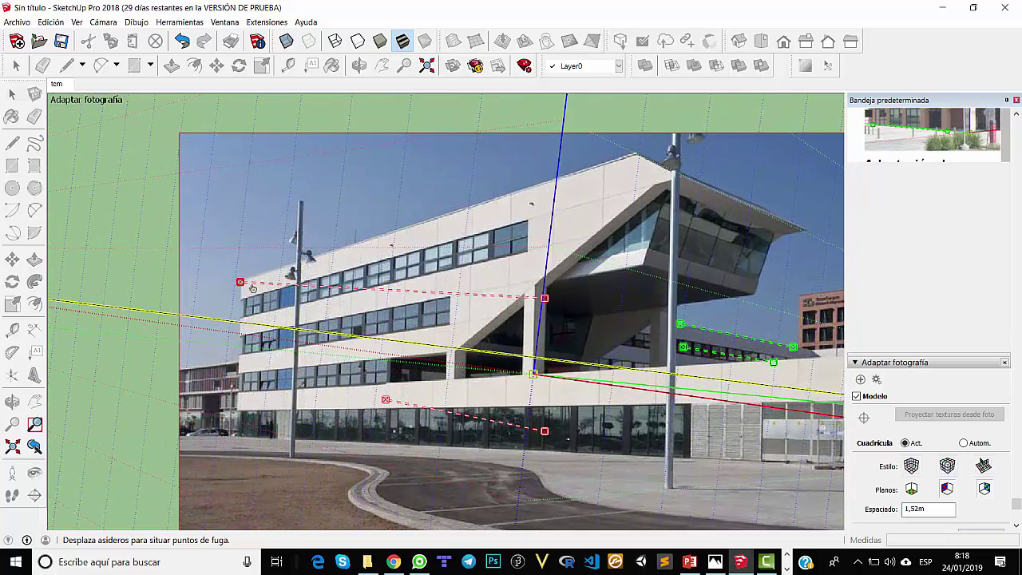
drag(547, 301, 512, 194)
drag(386, 400, 240, 411)
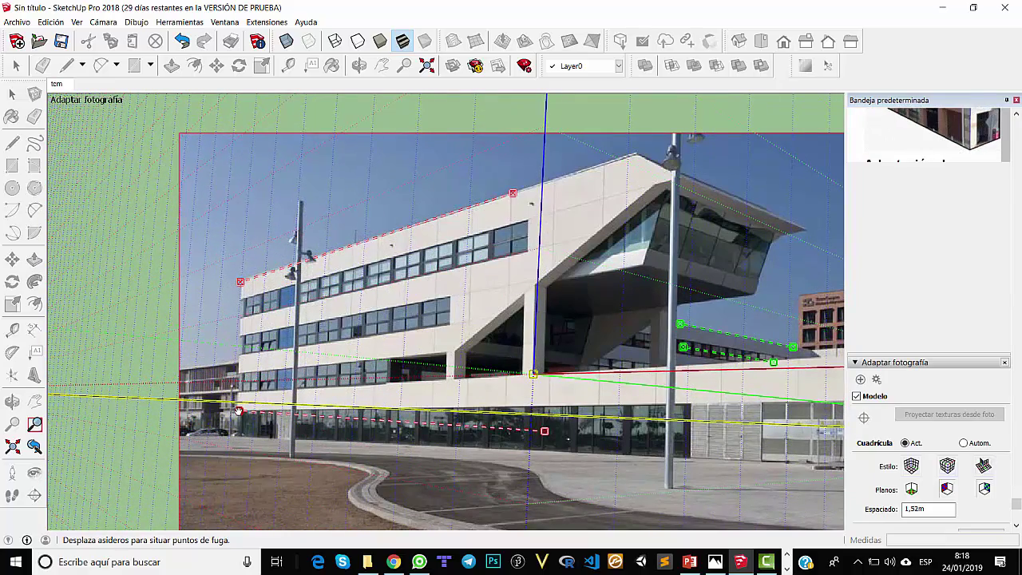
drag(546, 432, 513, 408)
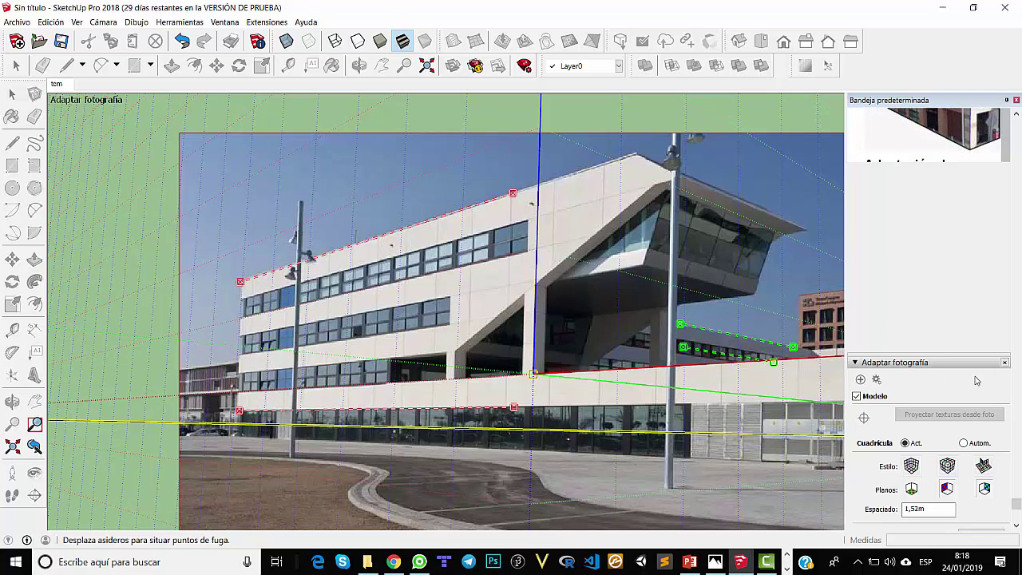
scroll(968, 440, down, 1)
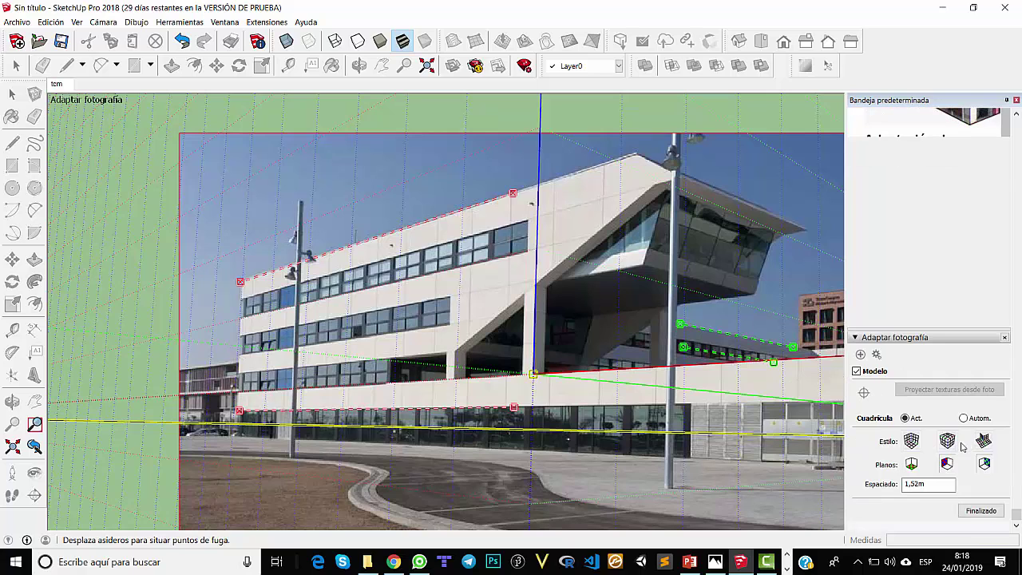
click(982, 512)
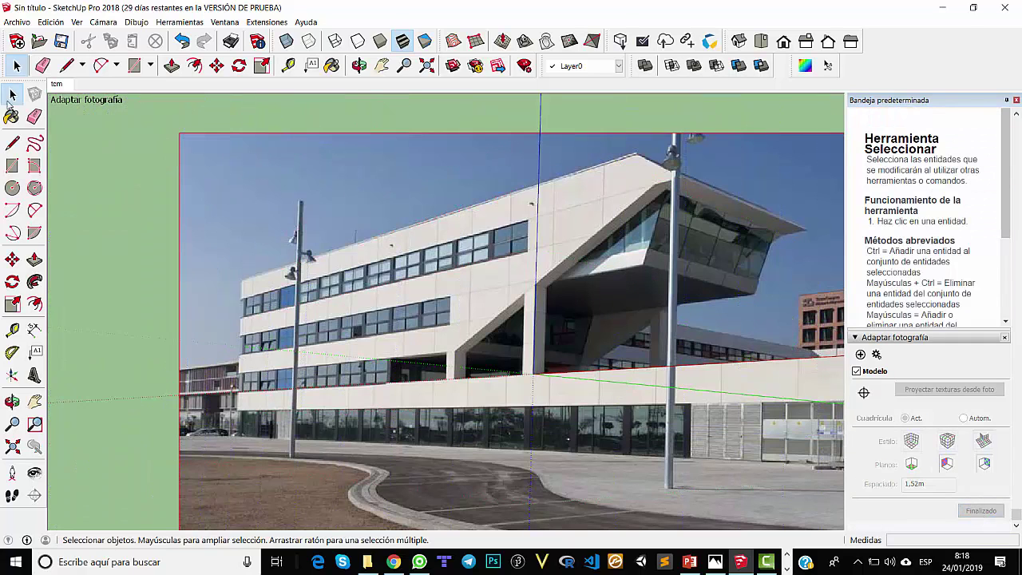
Step: Trace the upper facade with lines from the origin along its base, far corner and roofline to the peak, closing it with a vertical edge about 2.35 m high
click(12, 143)
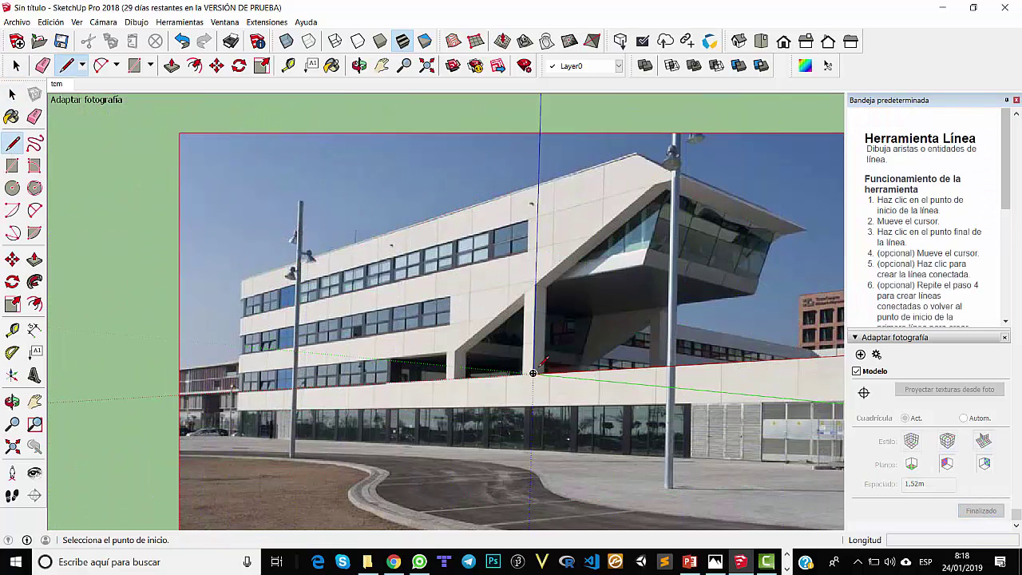
click(532, 373)
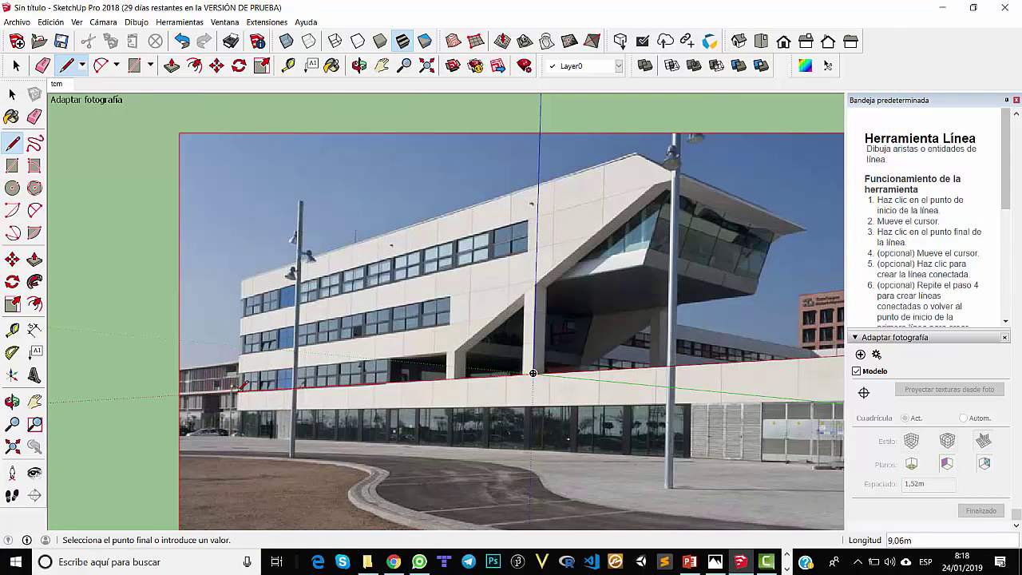
click(238, 390)
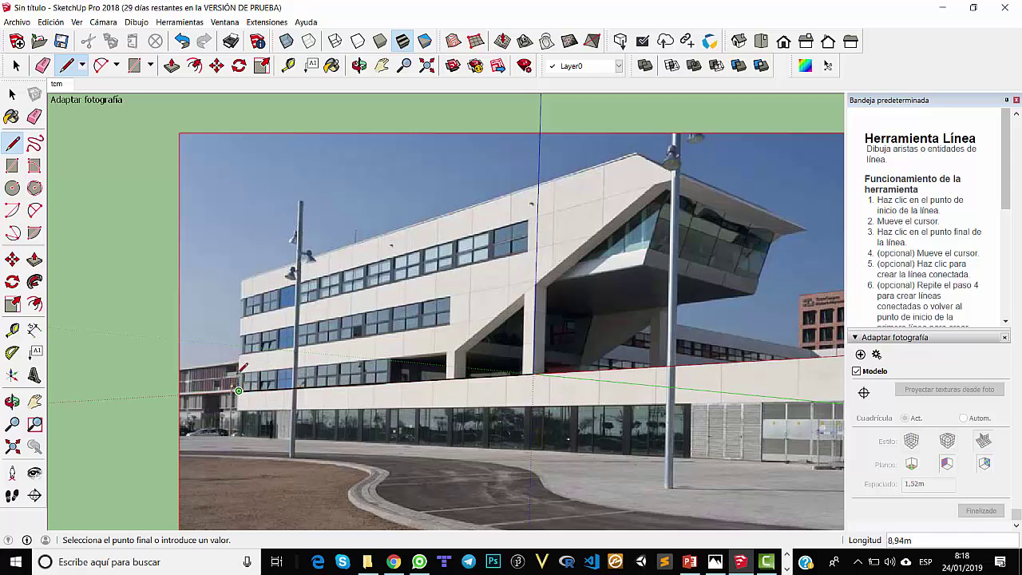
click(246, 278)
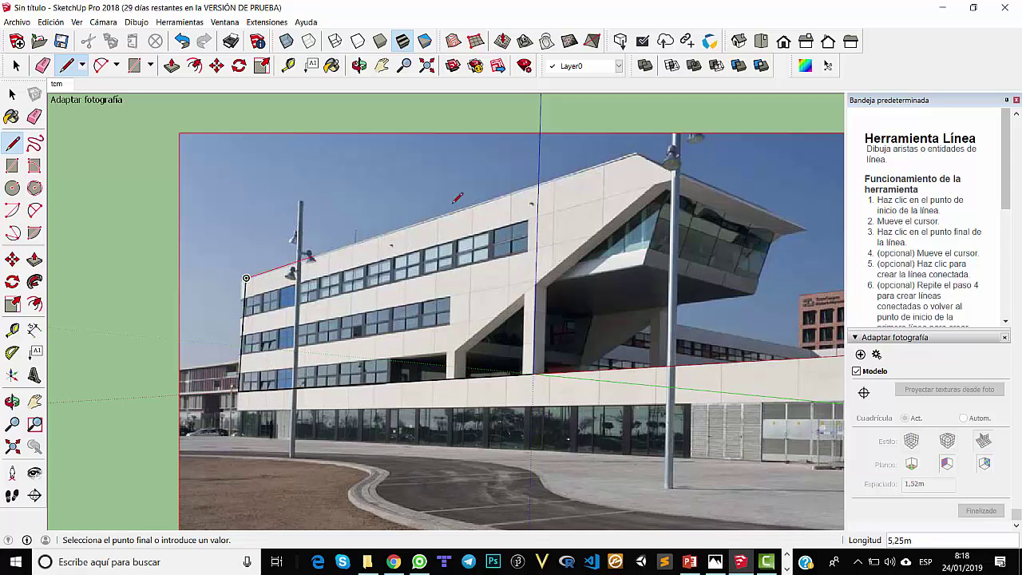
click(635, 149)
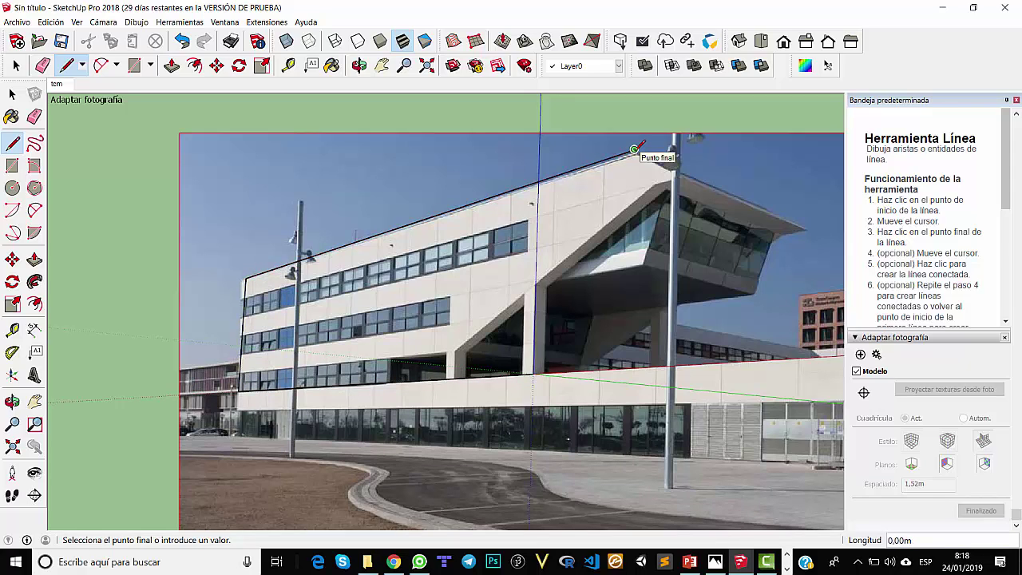
key(Escape)
click(534, 373)
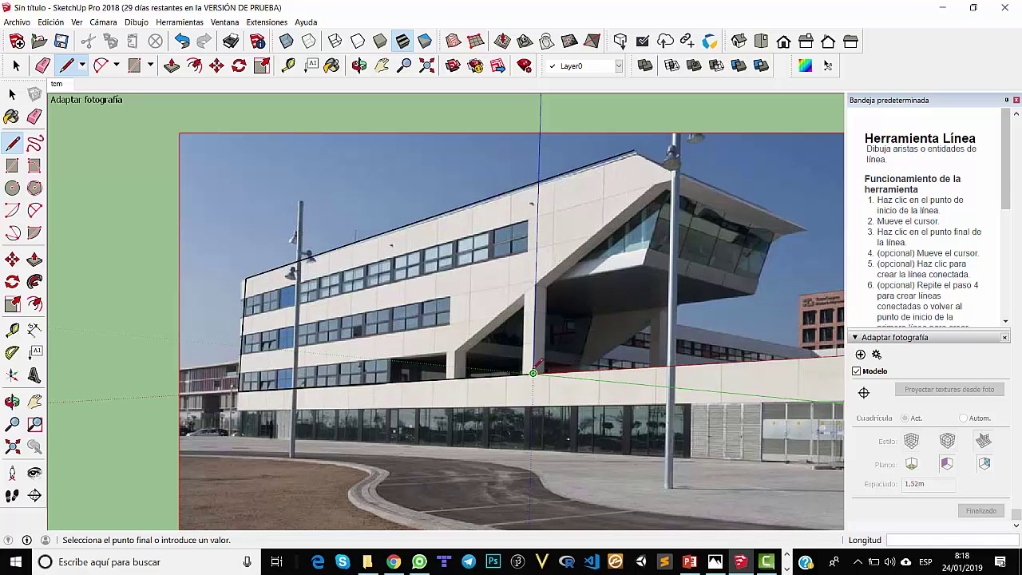
click(539, 181)
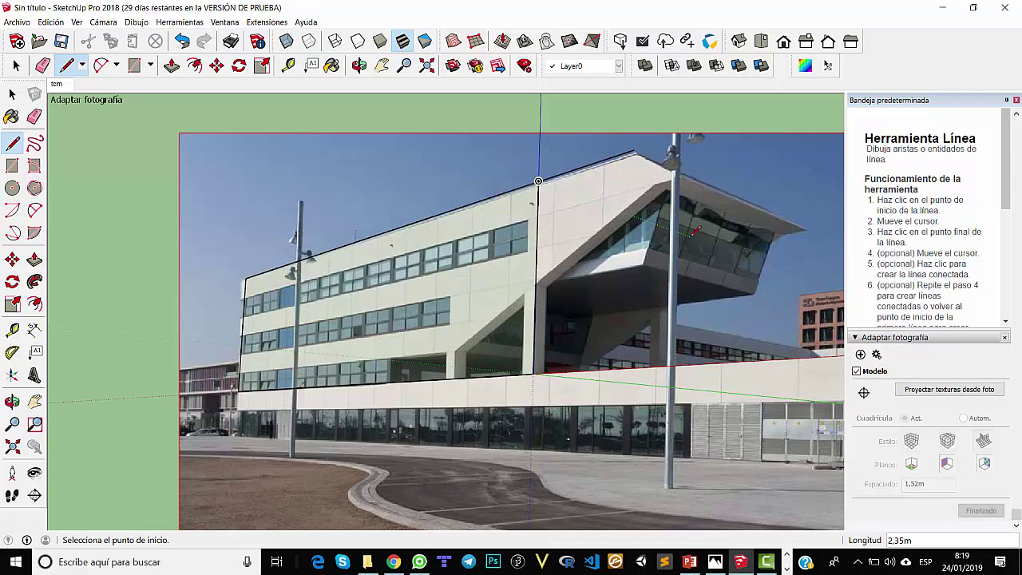
click(534, 373)
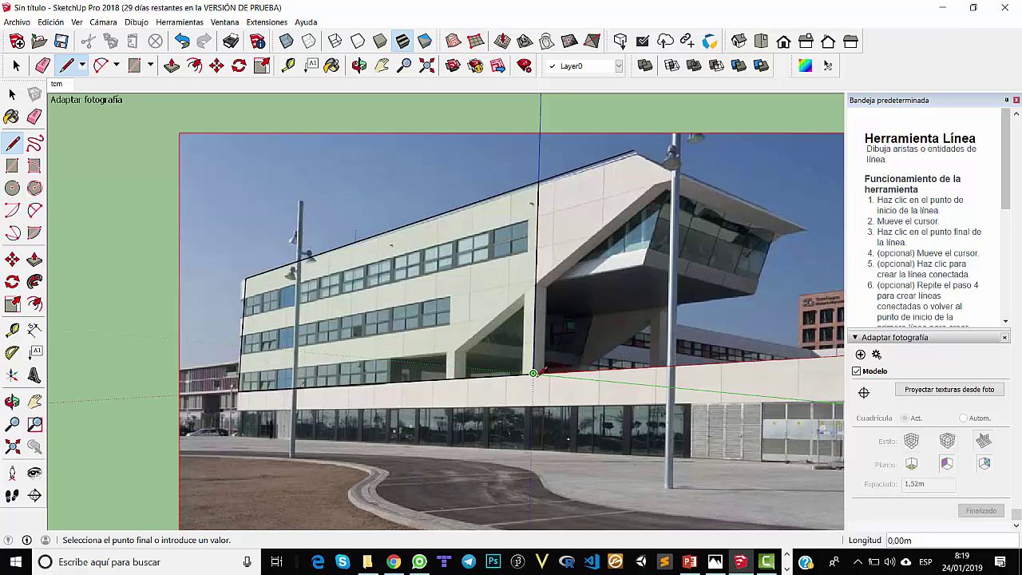
scroll(536, 372, up, 4)
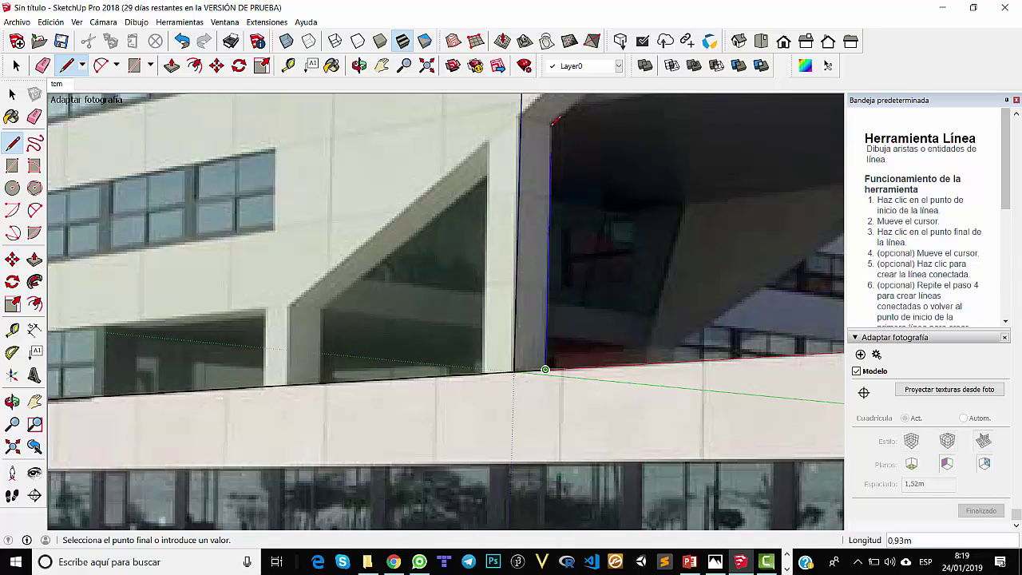
click(551, 120)
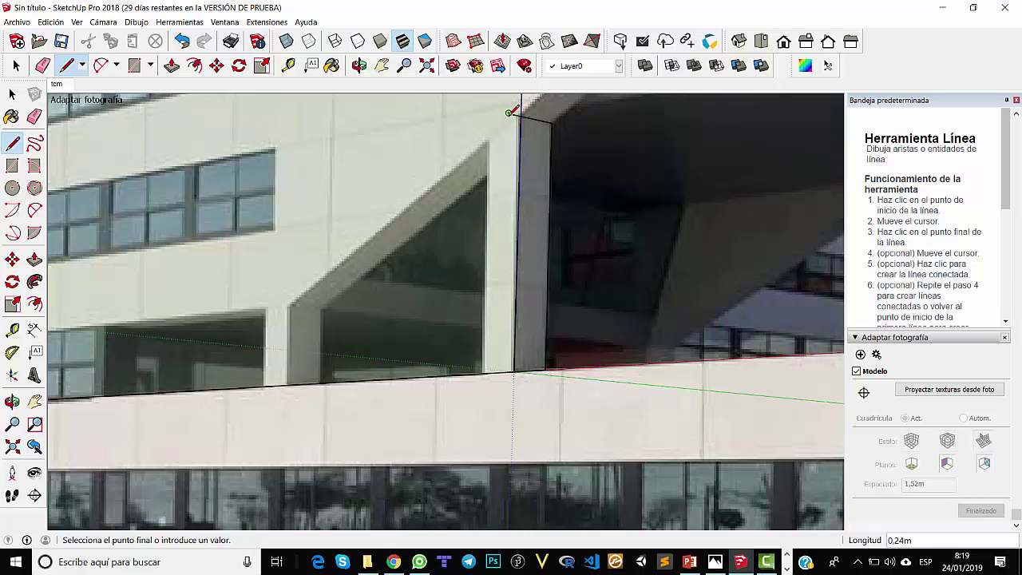
click(521, 112)
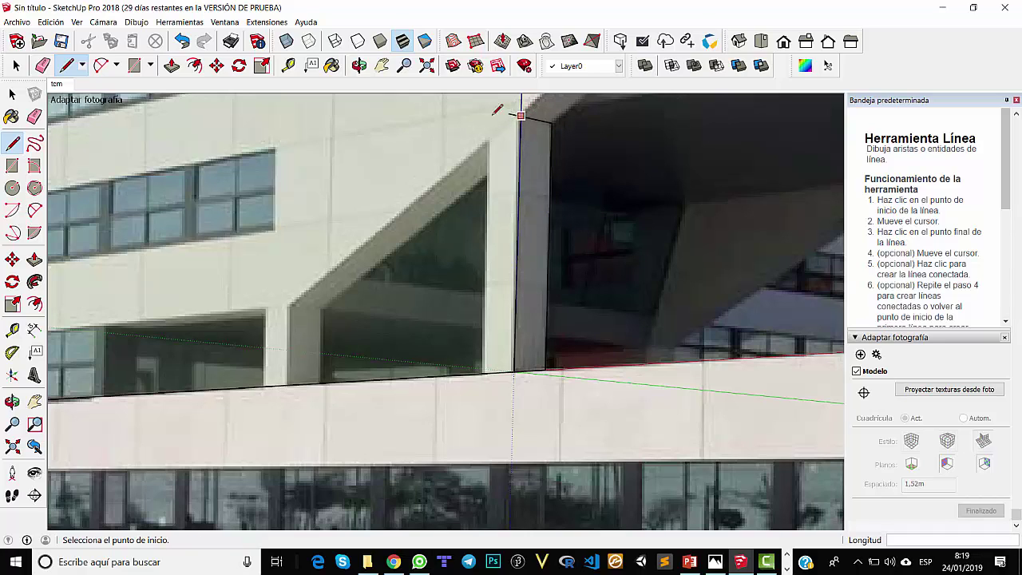
click(552, 122)
click(476, 105)
key(ctrl+z)
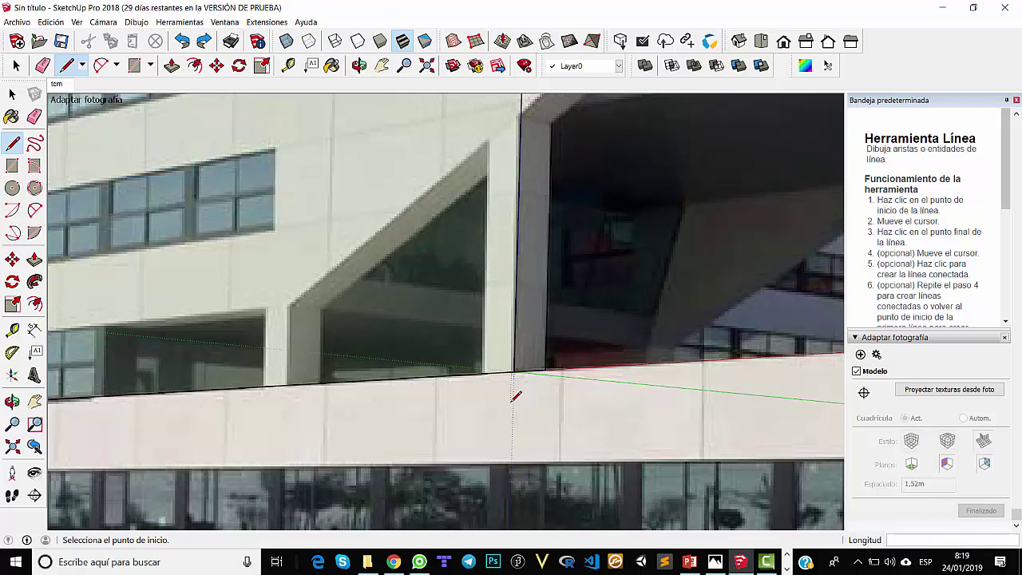
Step: Trace the lower volume's front face from the upper facade's far base corner down to the ground, along to the near corner and back to the origin
scroll(515, 397, down, 5)
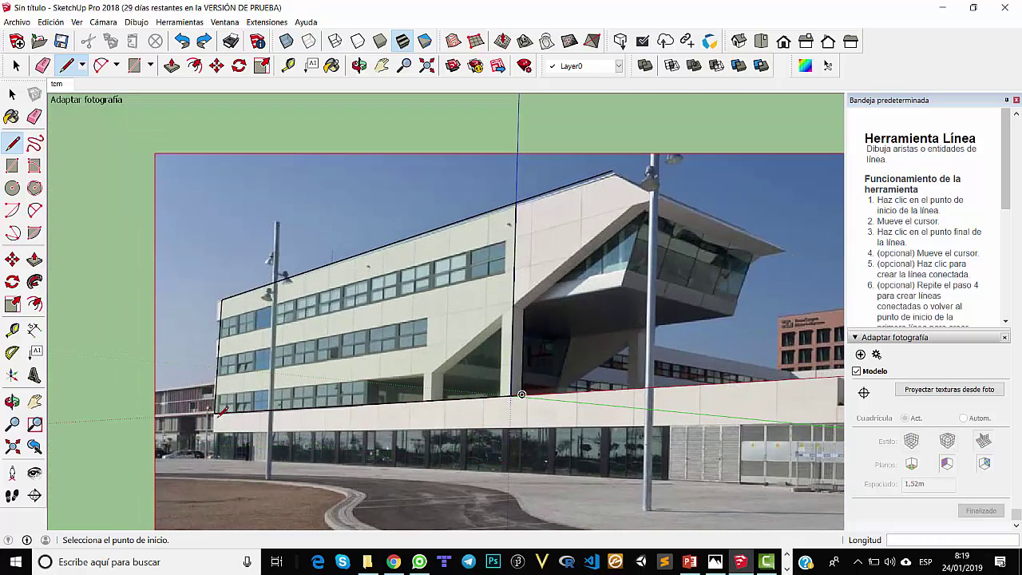
click(214, 413)
click(211, 460)
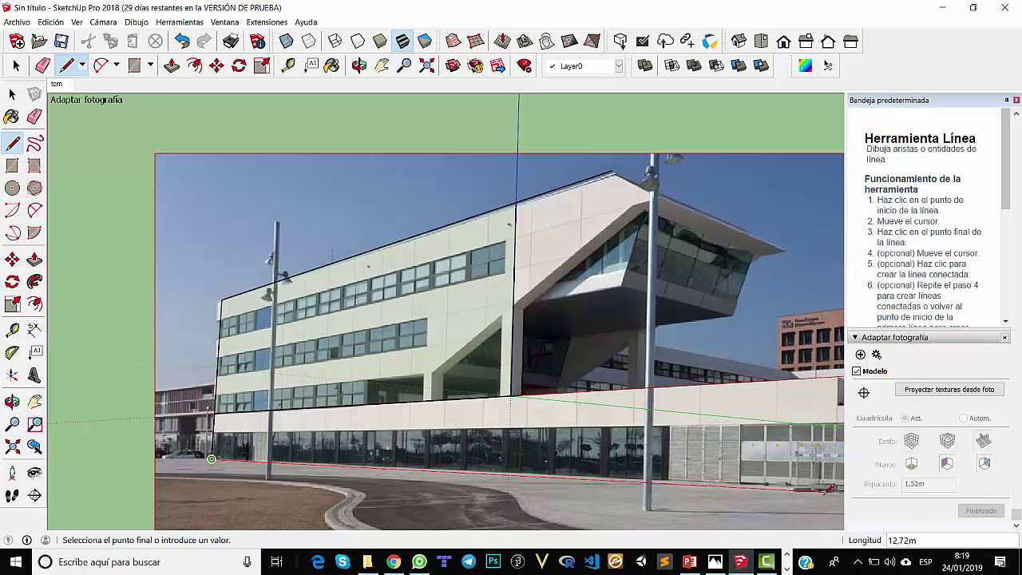
middle_drag(831, 491, 739, 483)
click(56, 84)
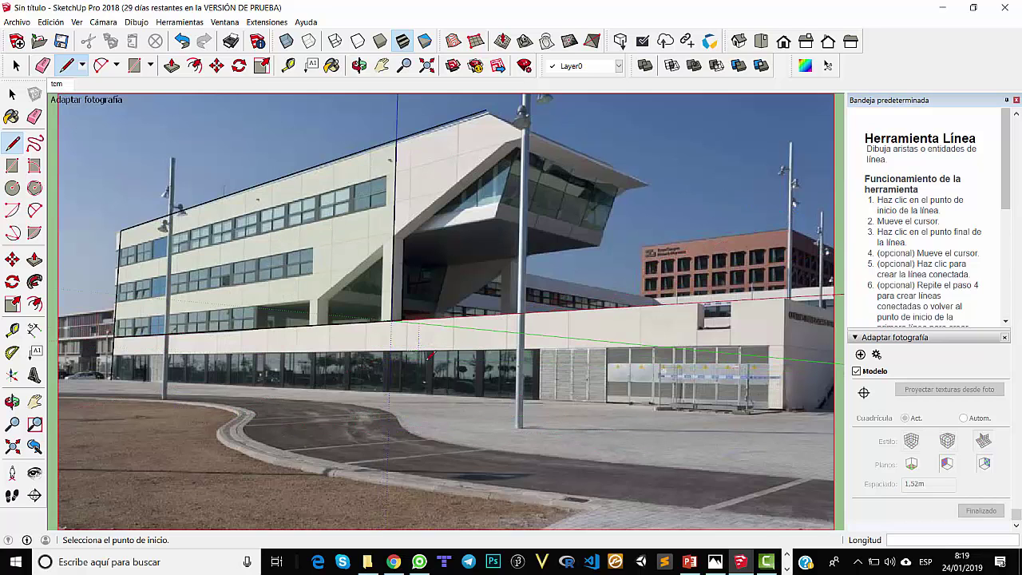
middle_drag(518, 424, 459, 418)
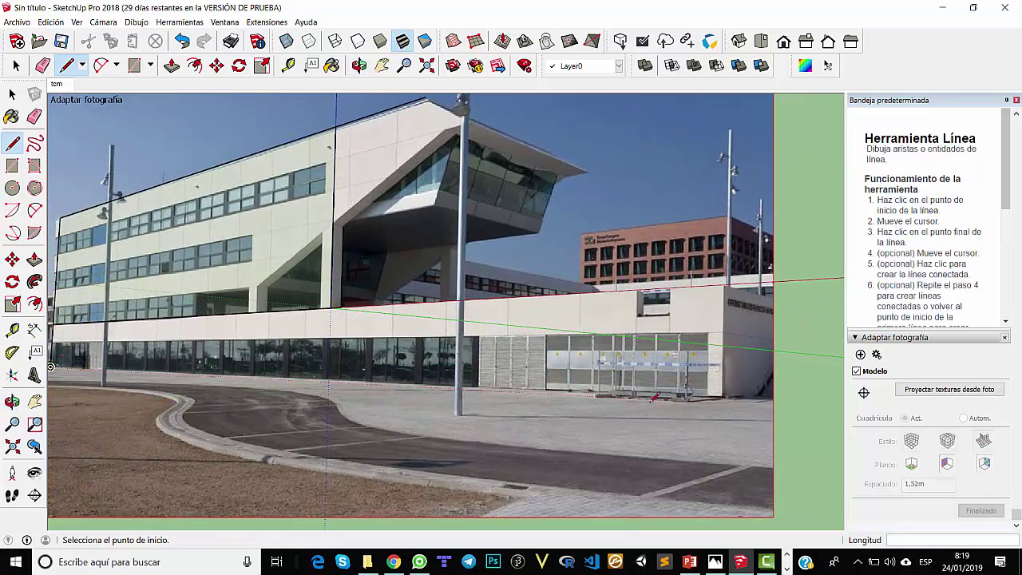
click(50, 367)
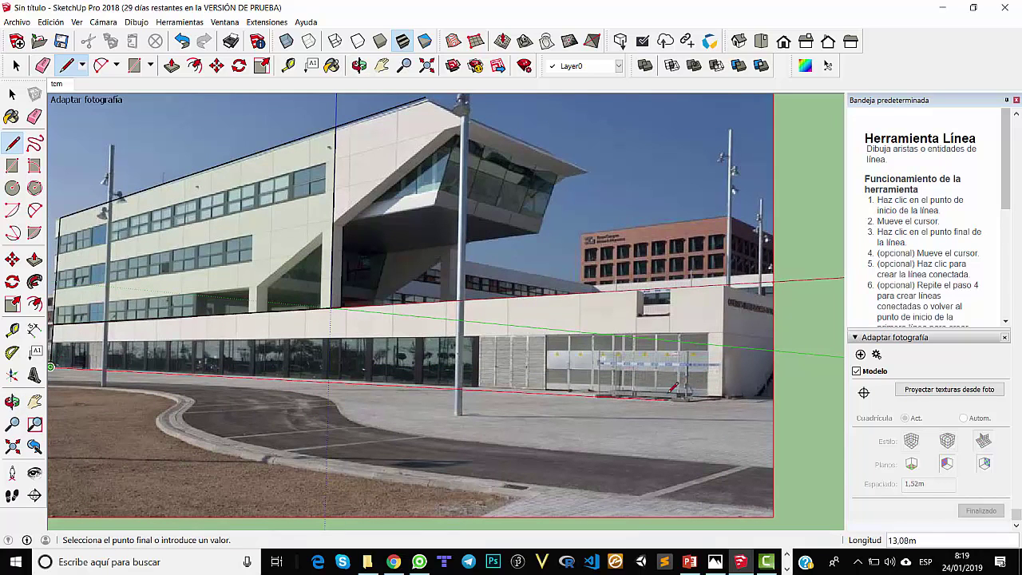
click(723, 400)
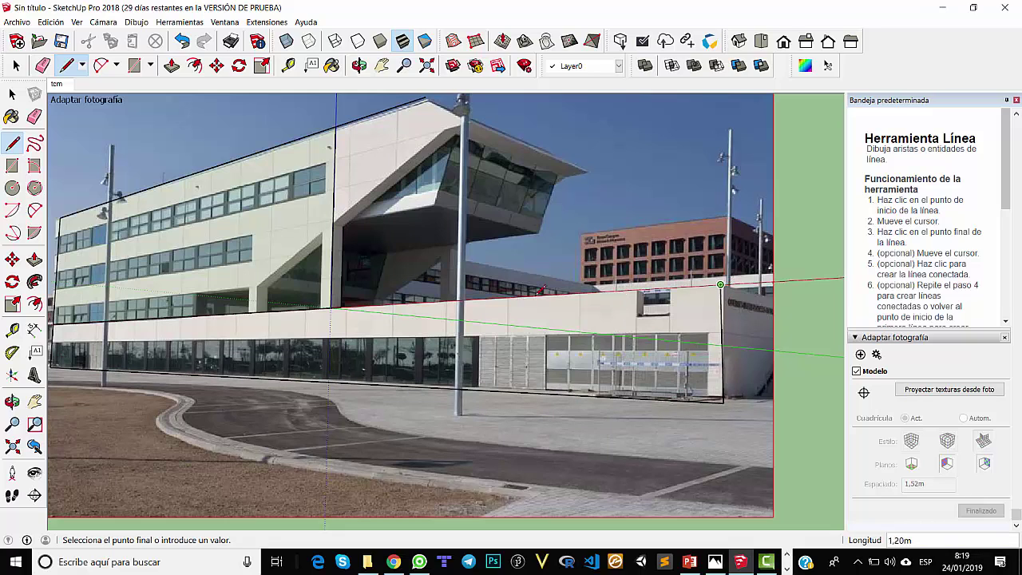
click(333, 306)
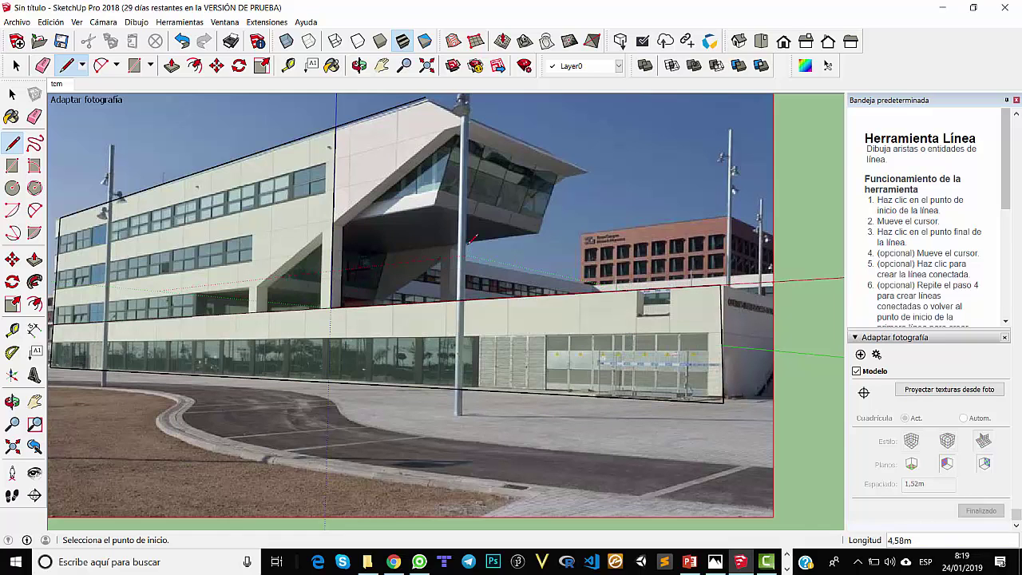
Step: Outline the cantilever's underside with lines from the facade's vertical edge around the overhang's corners and back along the green axis
scroll(334, 255, up, 3)
click(336, 198)
click(507, 167)
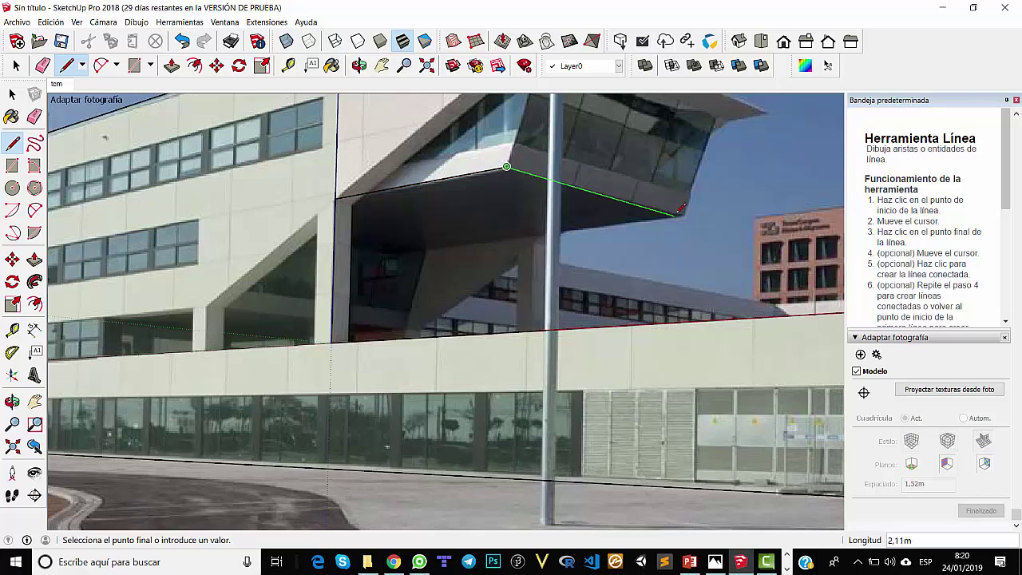
click(677, 216)
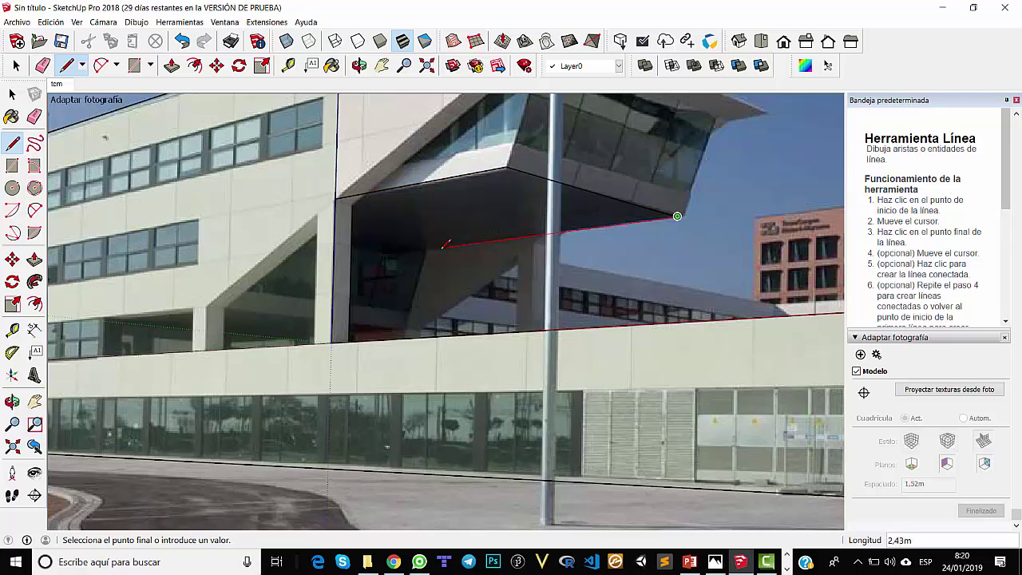
click(388, 254)
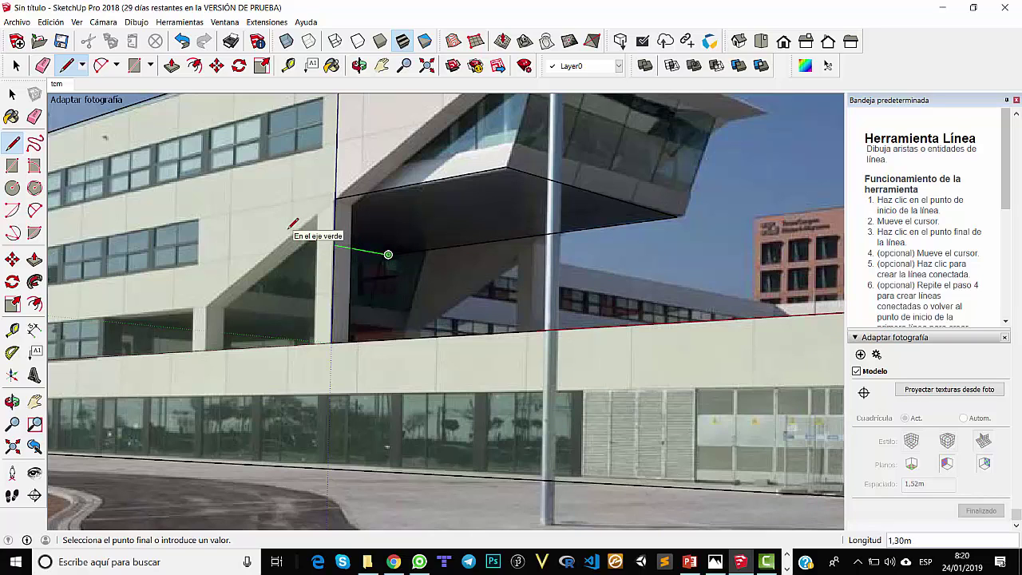
click(233, 225)
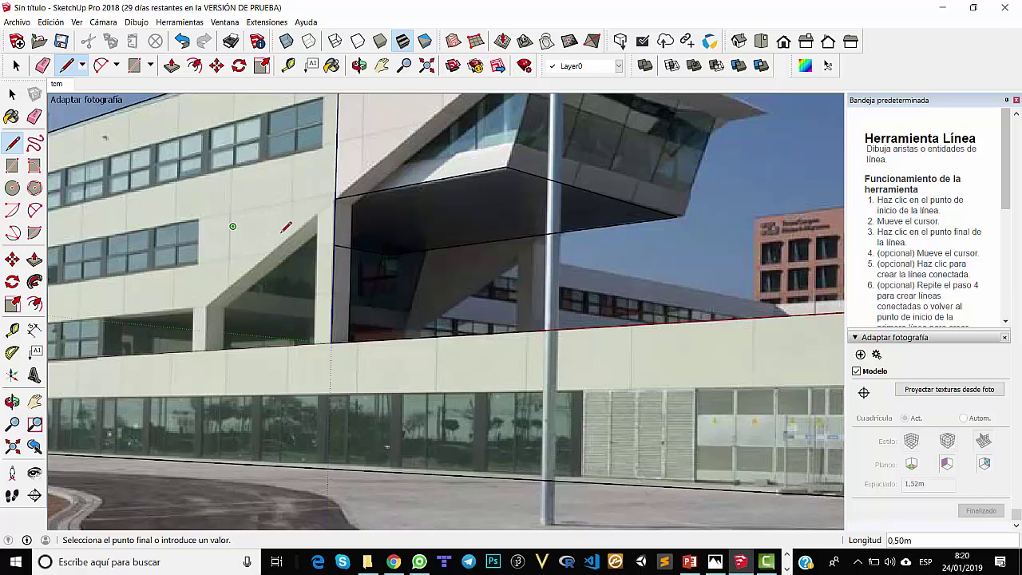
Step: Draw a vertical line from the roof peak down to the lower volume's top edge, and another about 1.9 m up to the roof's near corner
scroll(515, 235, down, 5)
click(518, 200)
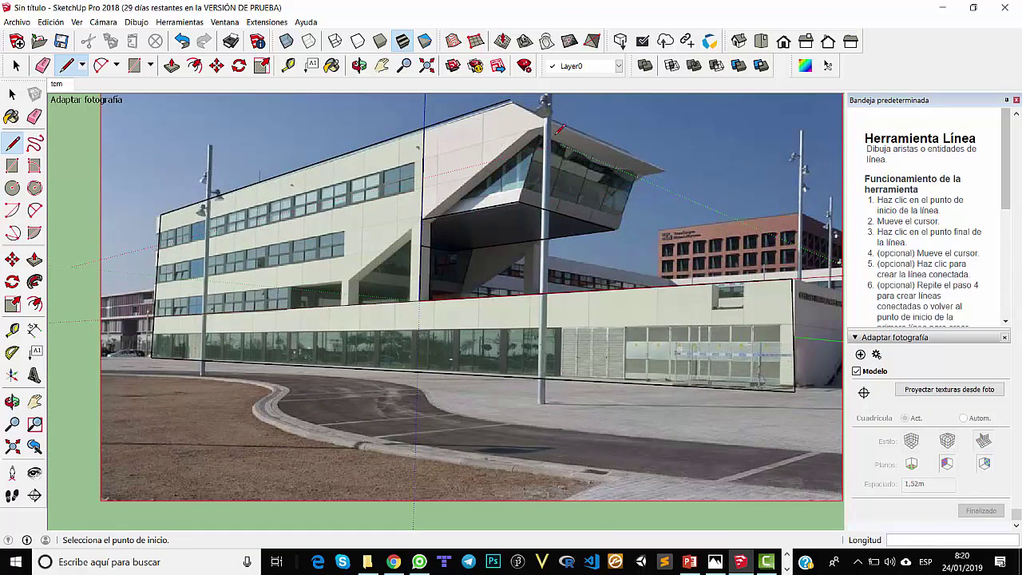
click(512, 99)
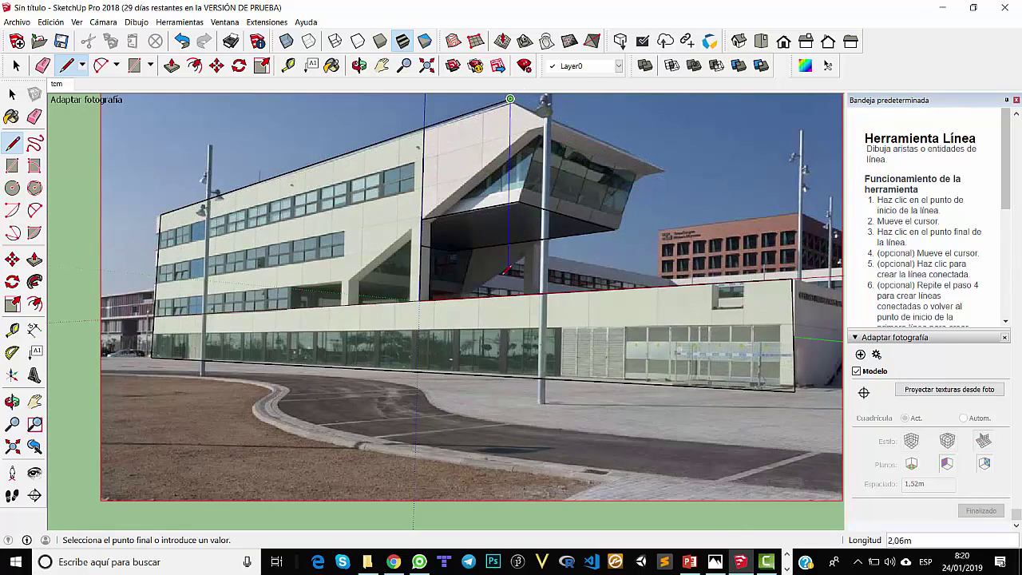
click(508, 293)
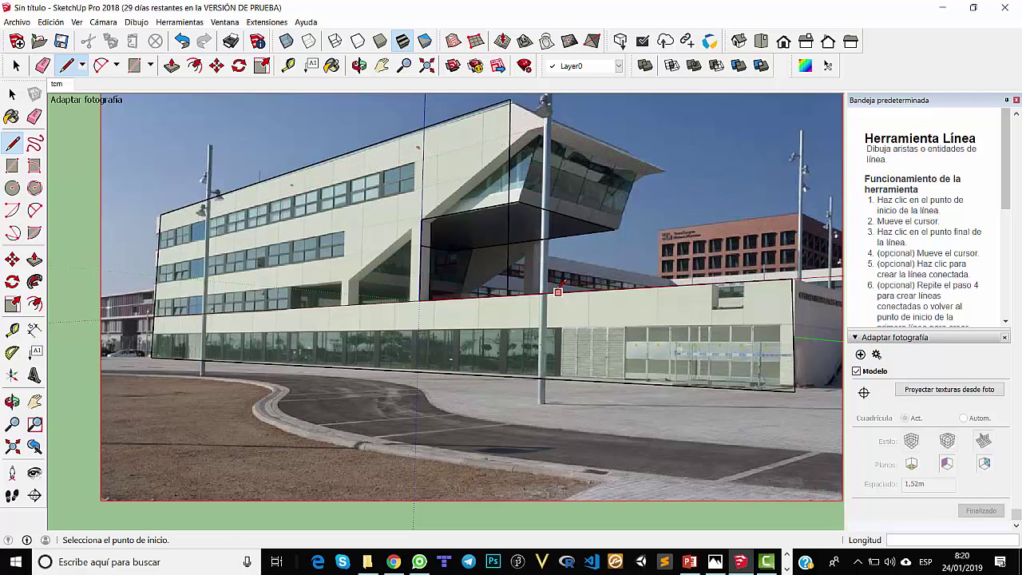
click(548, 293)
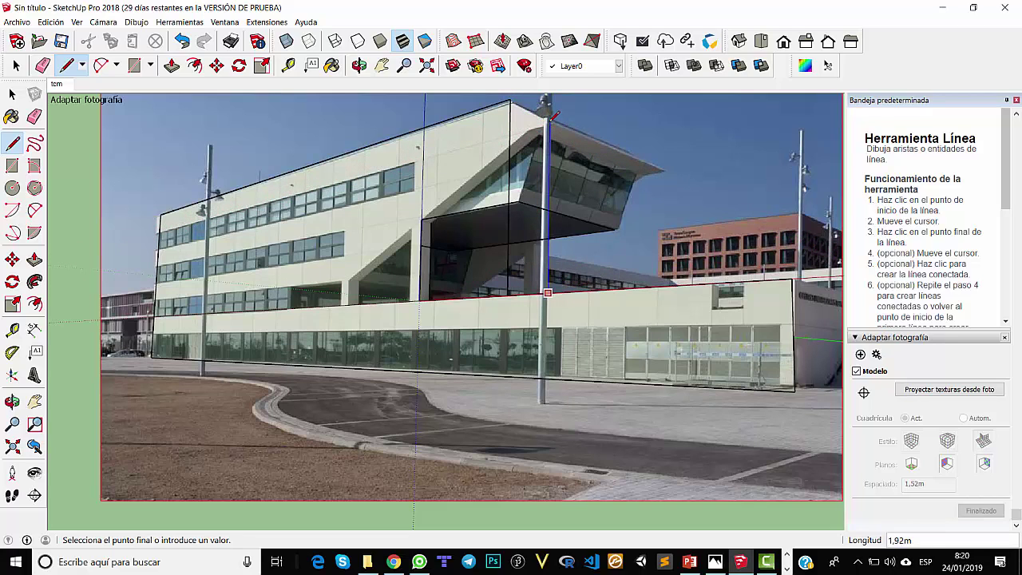
click(549, 121)
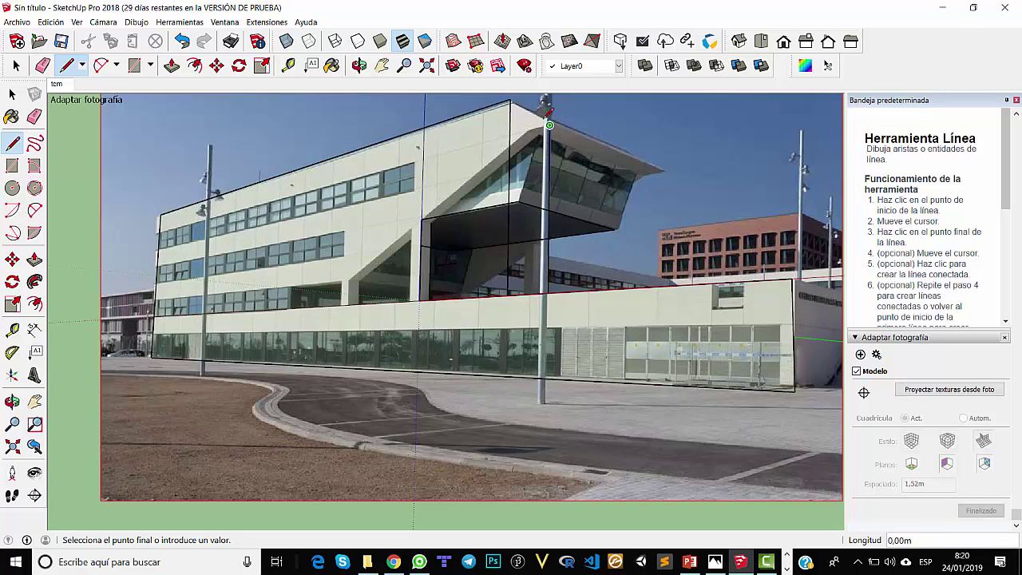
Step: Connect the roof peak to the roof's near corner, extend a short line back along the red axis, and trace the facade's diagonal edge above the cantilever
click(510, 100)
click(549, 125)
click(497, 139)
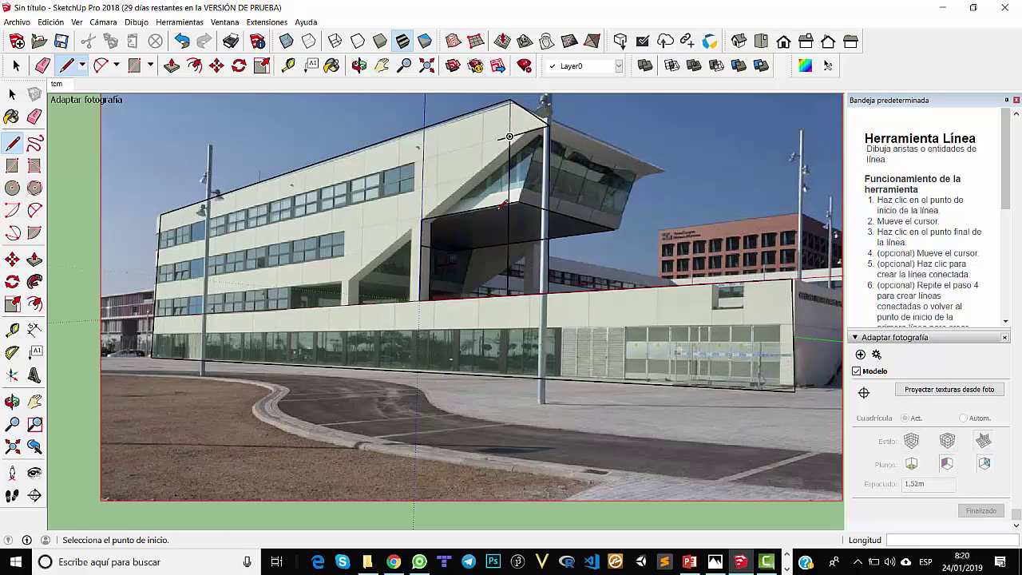
click(423, 219)
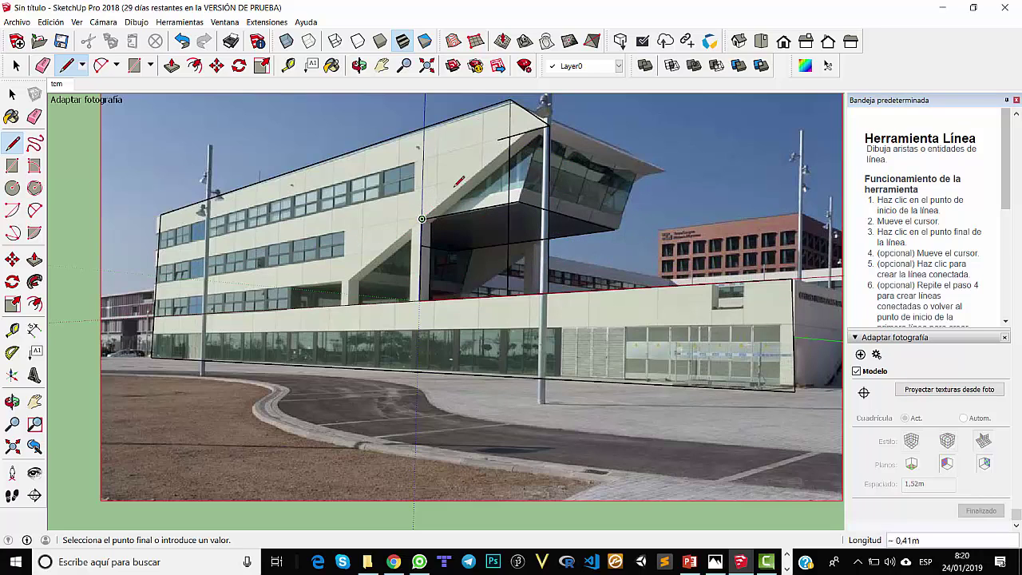
click(509, 146)
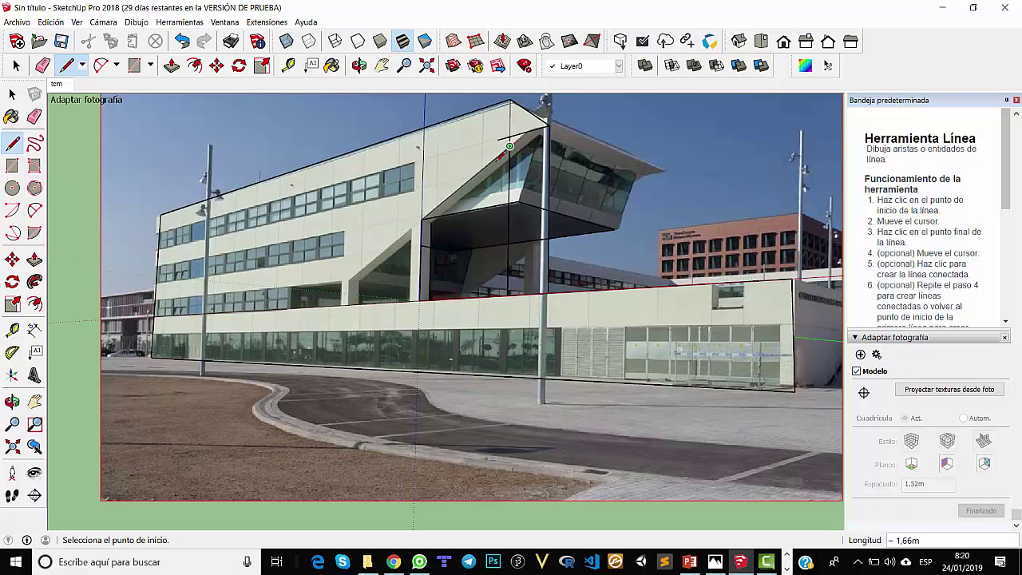
Step: Trace the sloped opening and the small rectangular opening beside it along the base of the upper facade
click(349, 304)
key(Escape)
click(408, 300)
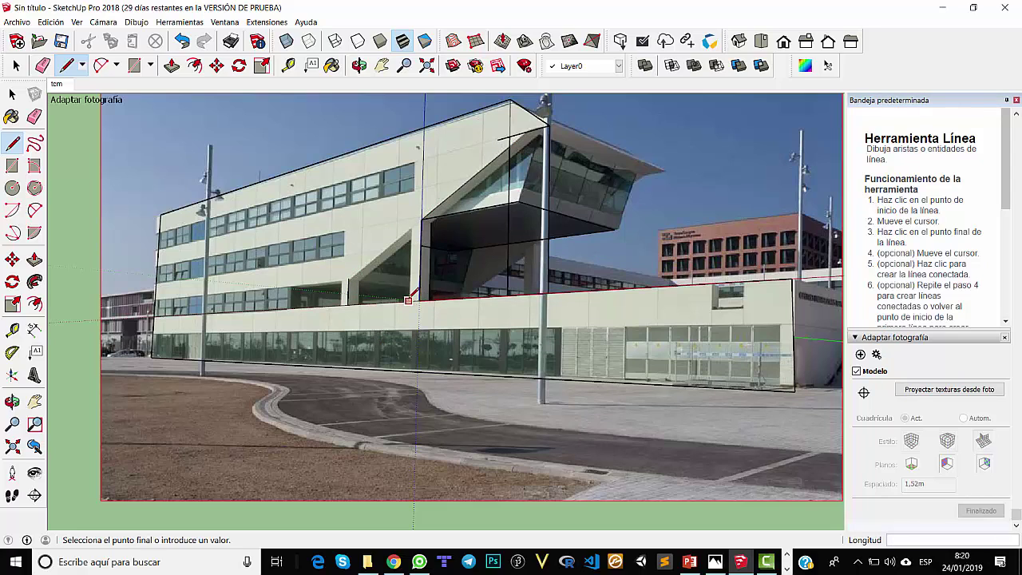
click(352, 276)
click(293, 284)
click(340, 278)
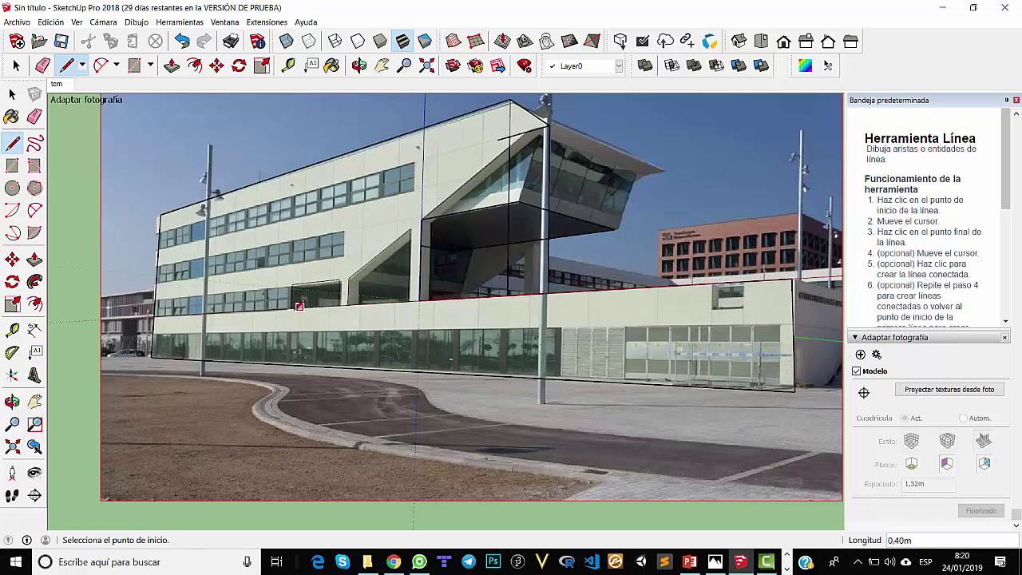
key(Escape)
Step: Trace the roof overhang over the matched photo with a line about 2.59 m to its tip, a short return, and about 2.32 m back along the green axis
middle_drag(754, 304, 659, 337)
key(l)
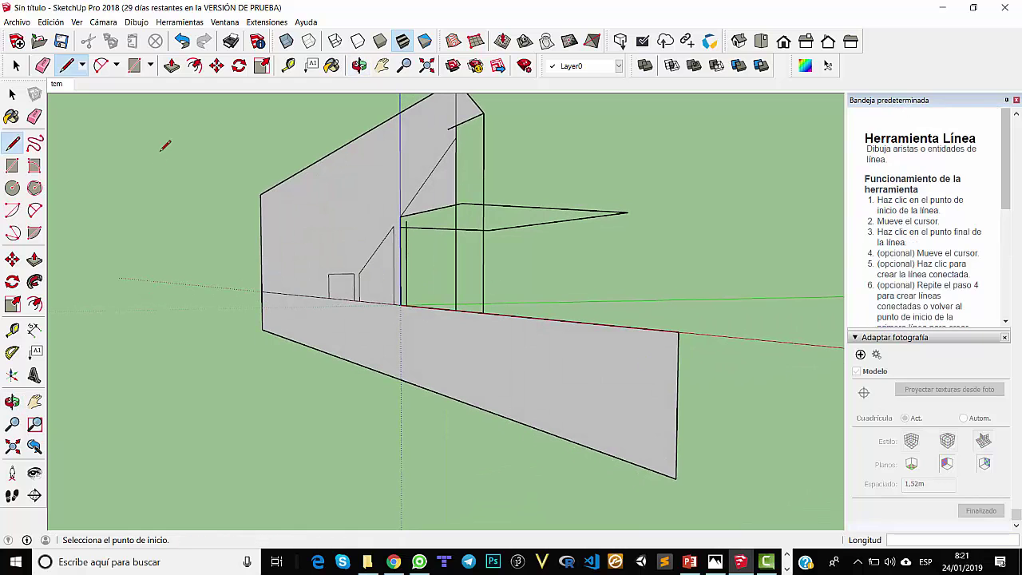
click(55, 84)
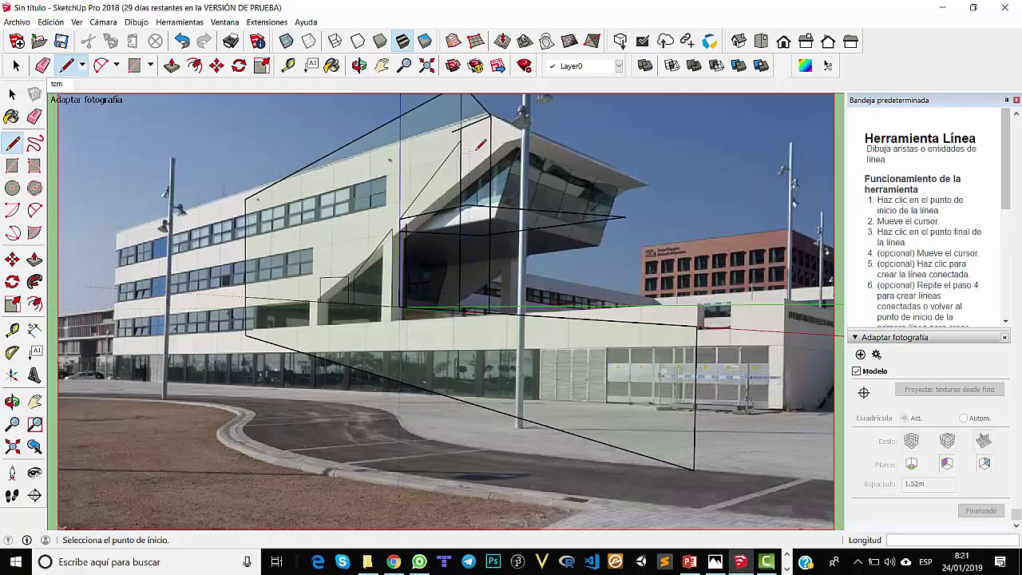
click(528, 137)
click(643, 186)
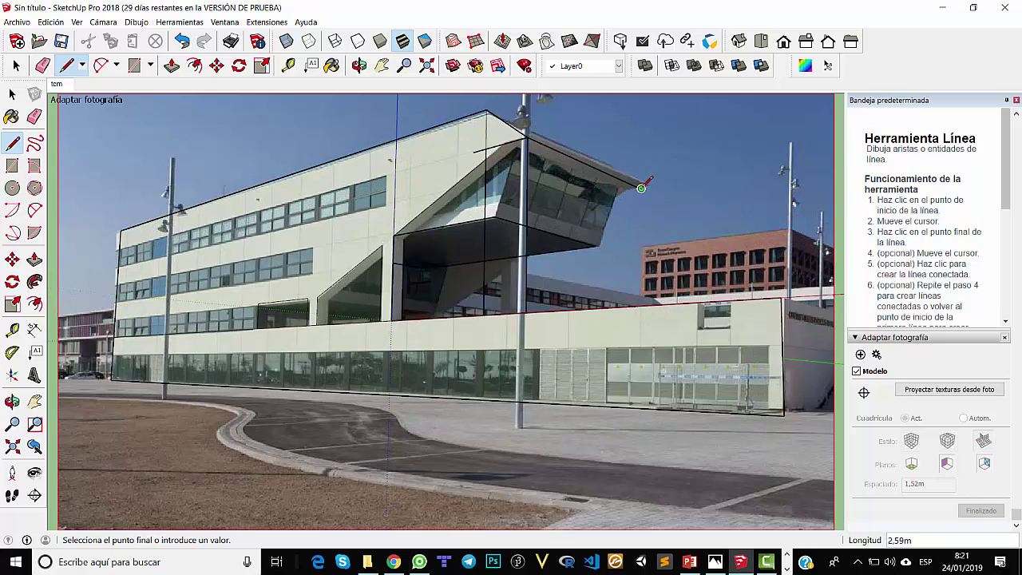
click(618, 193)
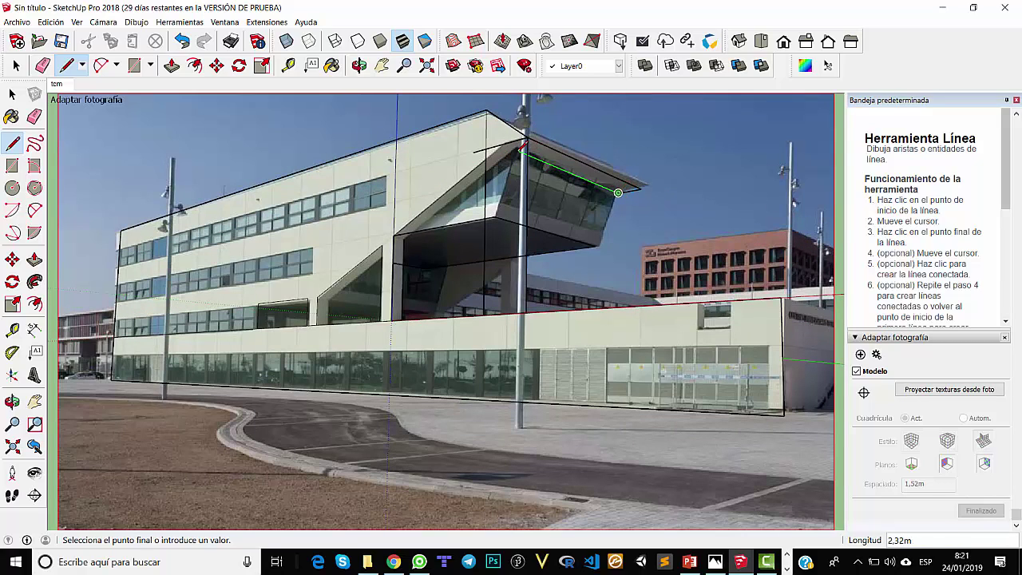
click(518, 149)
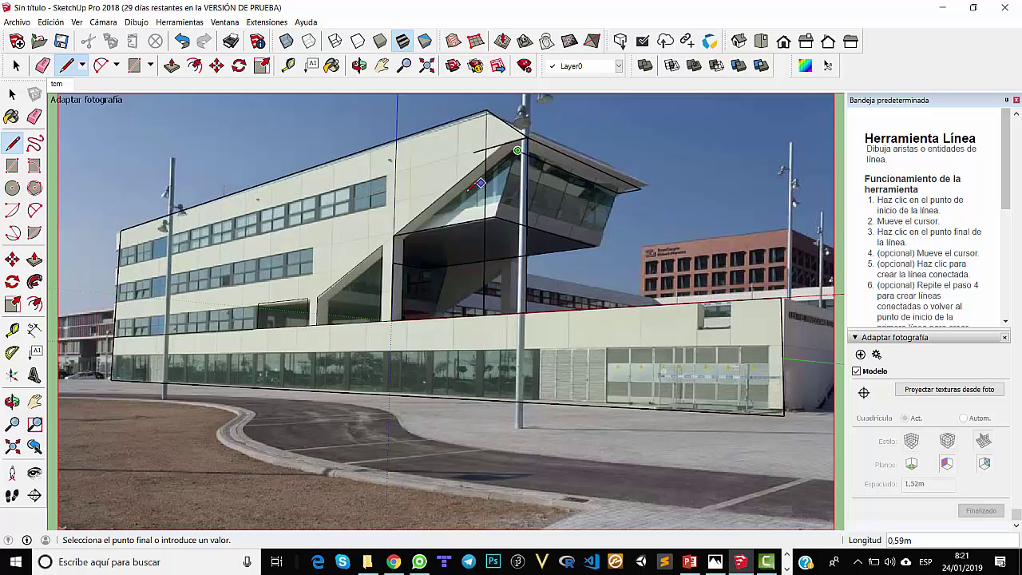
key(Escape)
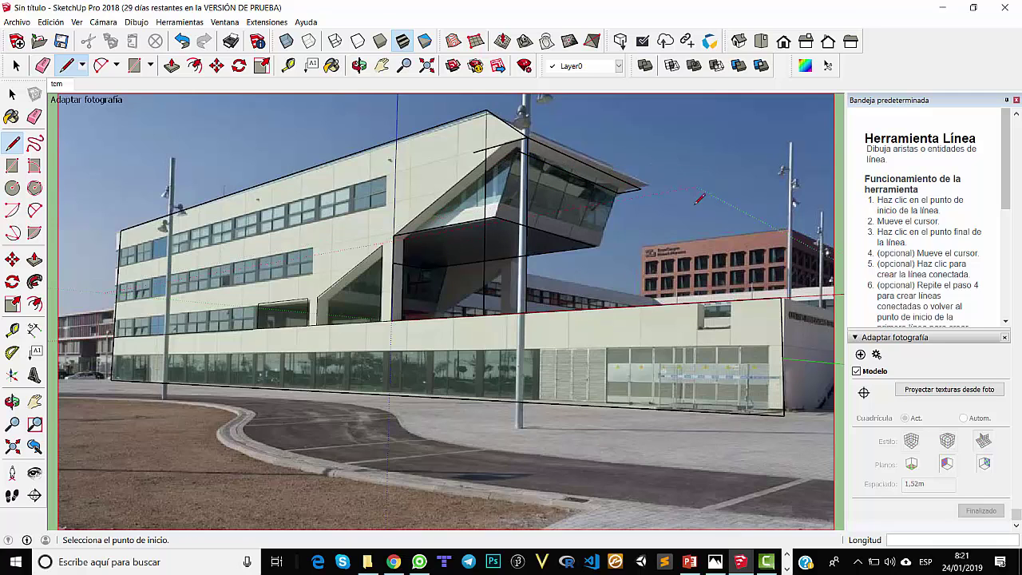
Step: Project the matched photo's textures onto the traced facade faces
mouse_move(743, 221)
middle_down()
mouse_move(628, 247)
mouse_move(498, 331)
mouse_move(616, 251)
mouse_move(612, 265)
mouse_move(628, 273)
middle_up()
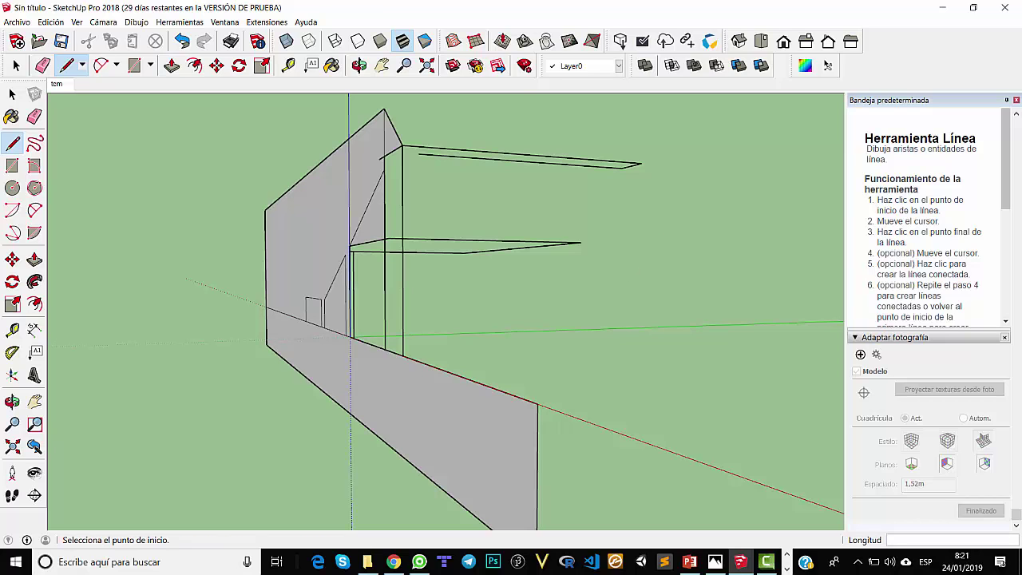
click(56, 85)
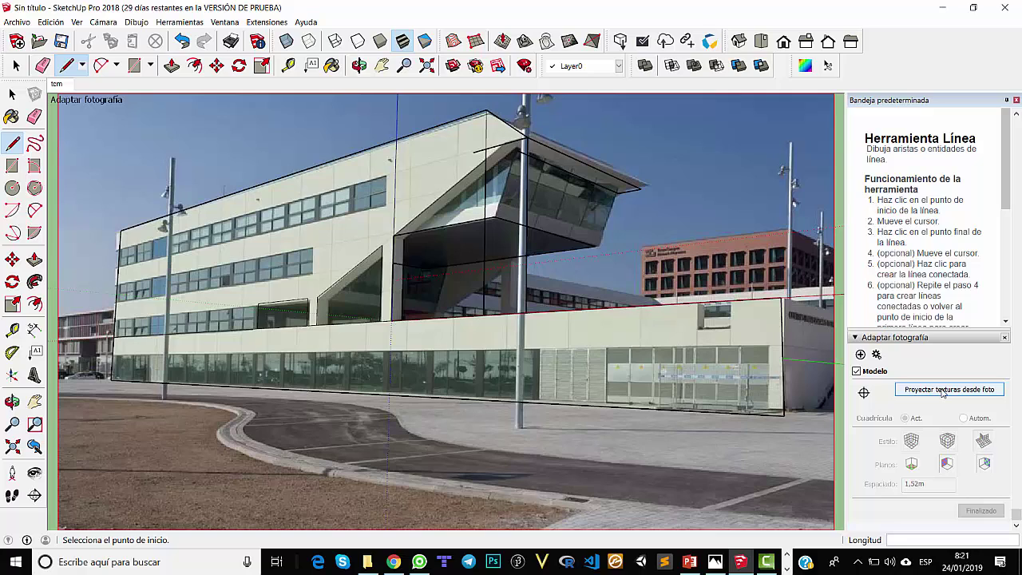
click(943, 393)
middle_drag(835, 373, 664, 366)
key(l)
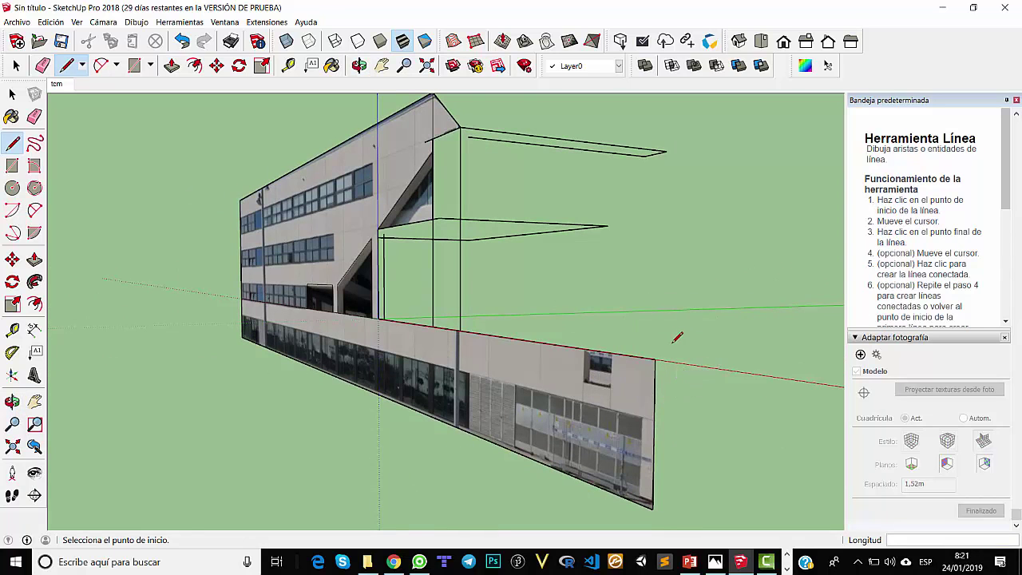
click(56, 84)
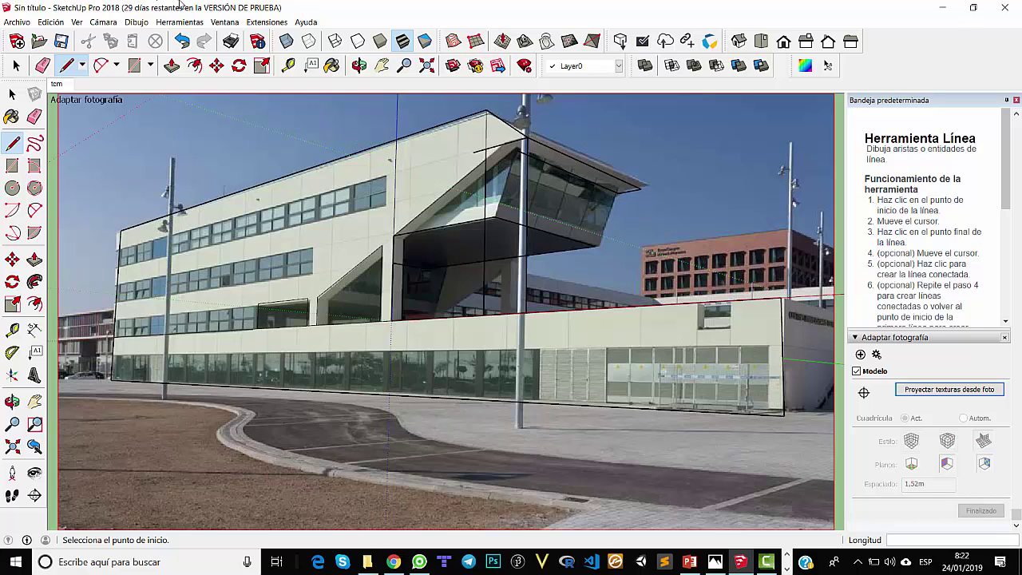
middle_drag(548, 260, 373, 283)
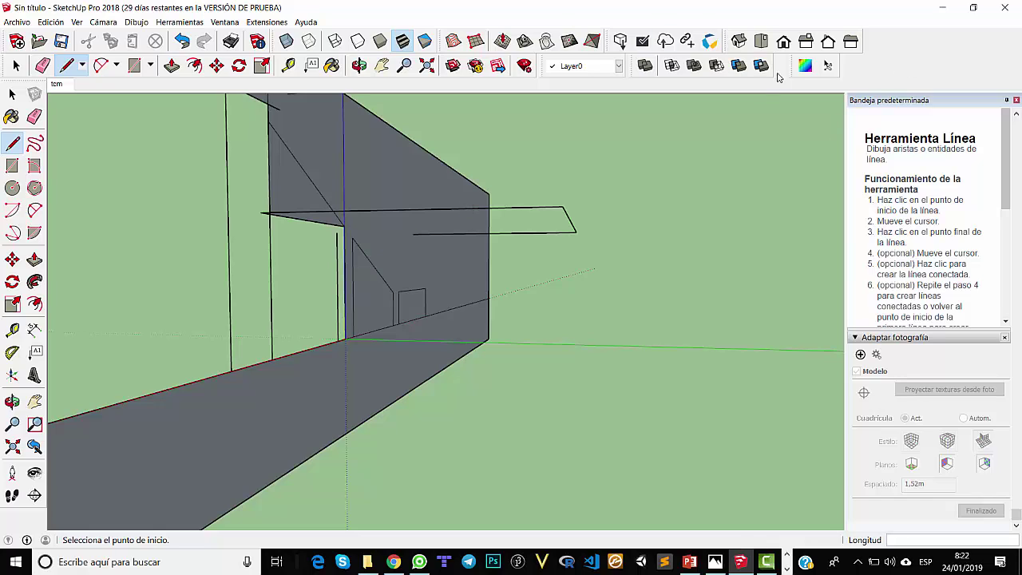
Step: Examine the file formats offered for exporting the 3D model, and close the export dialog without exporting
click(17, 22)
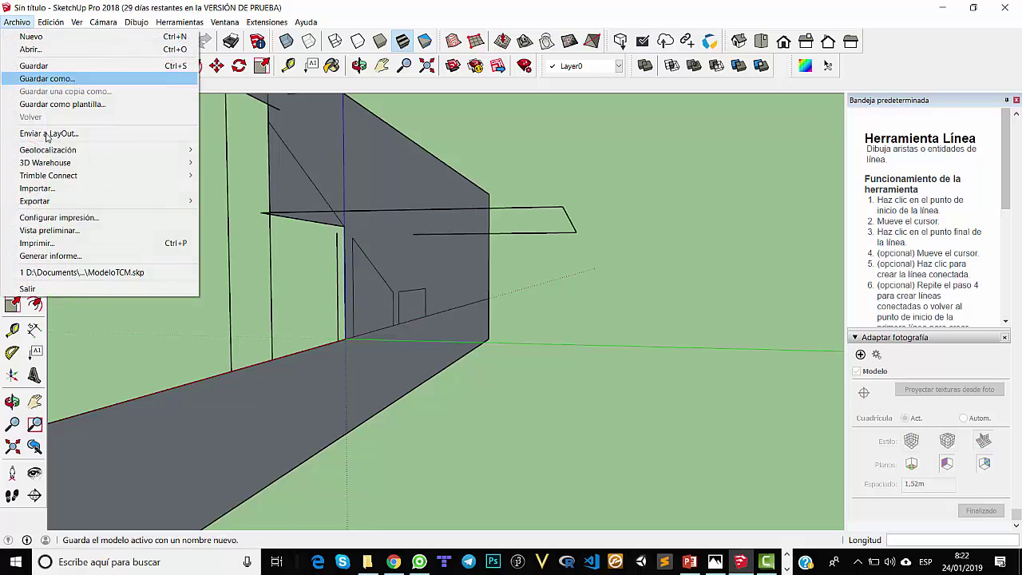
mouse_move(44, 202)
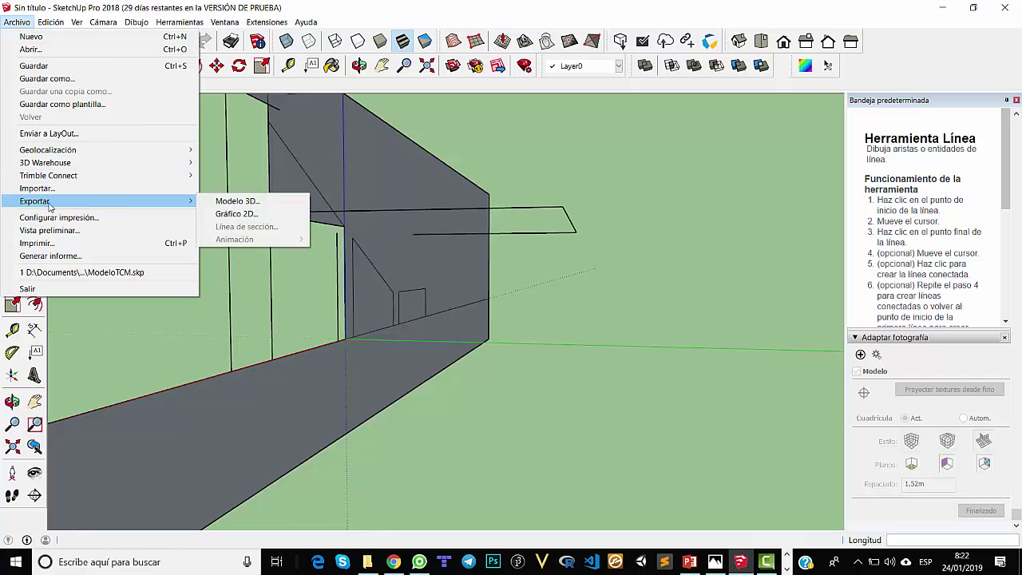
click(227, 203)
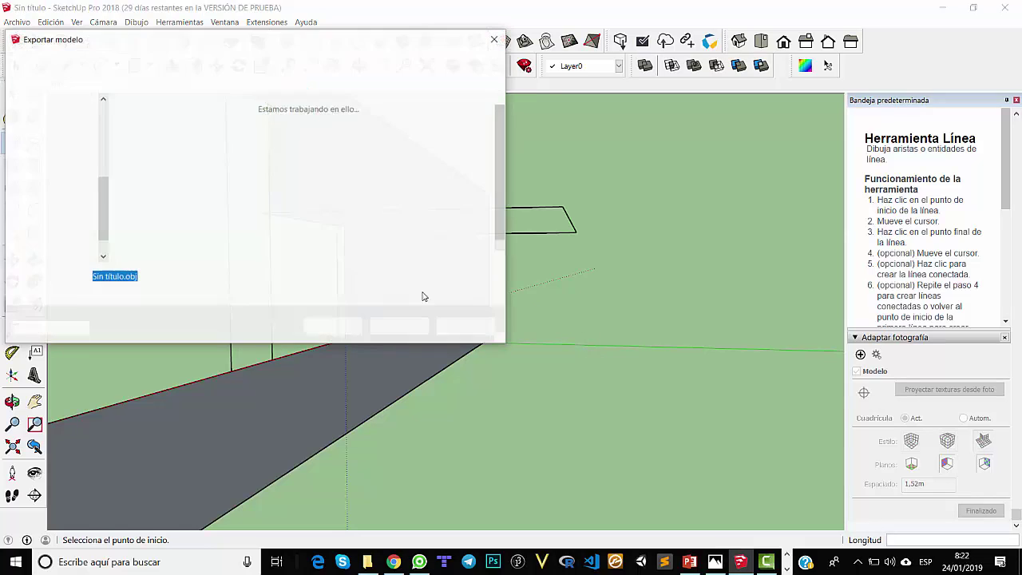
click(380, 295)
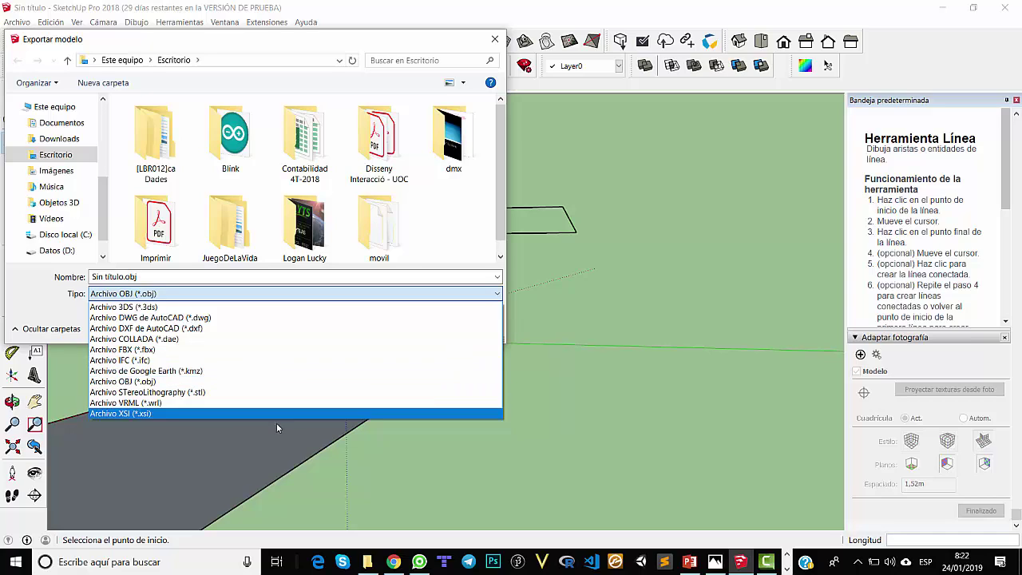
click(579, 372)
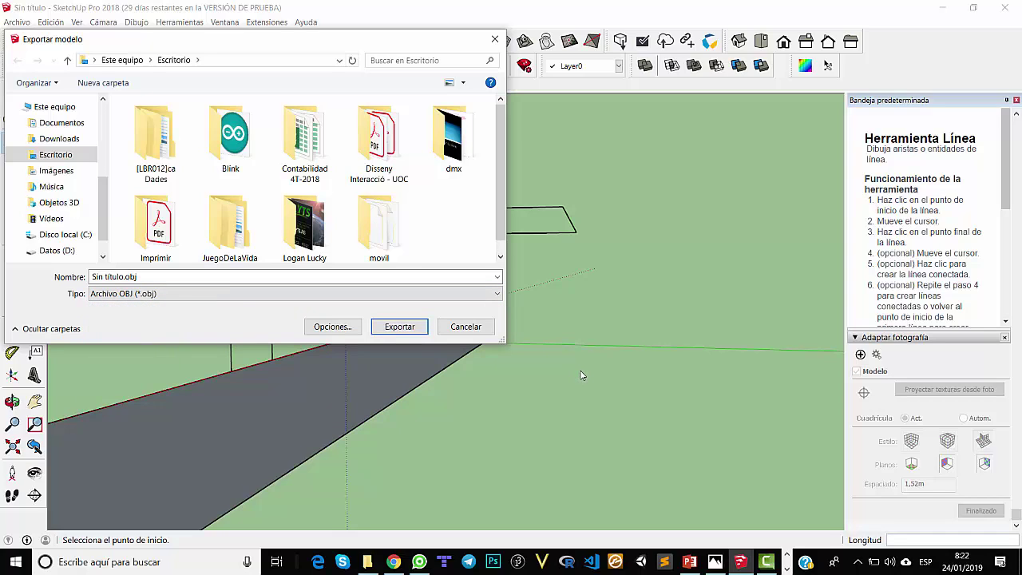
click(495, 39)
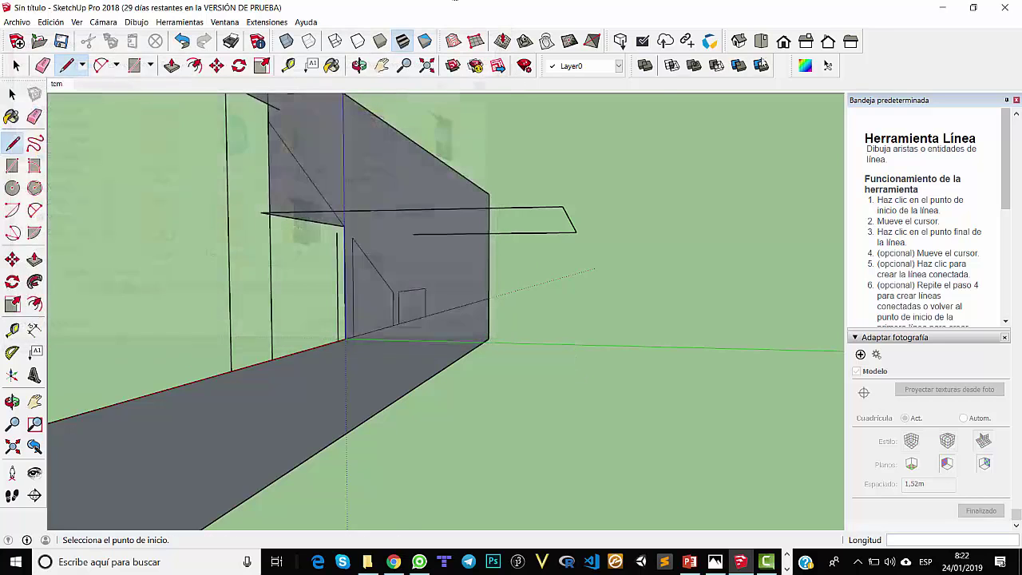
Step: Minimize SketchUp and the photo viewer, search for 3ds Max 2019 and launch it
click(943, 8)
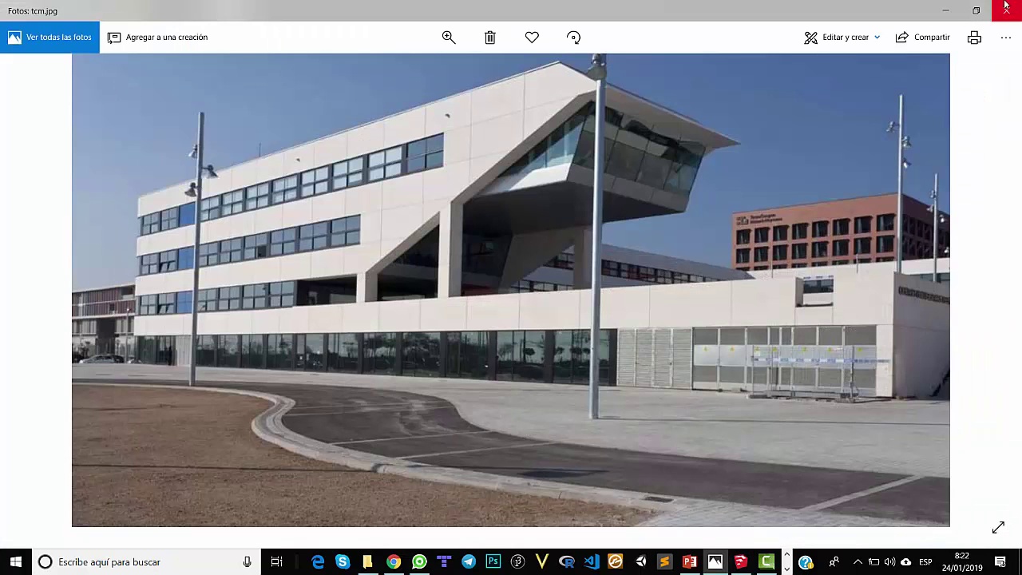
click(949, 11)
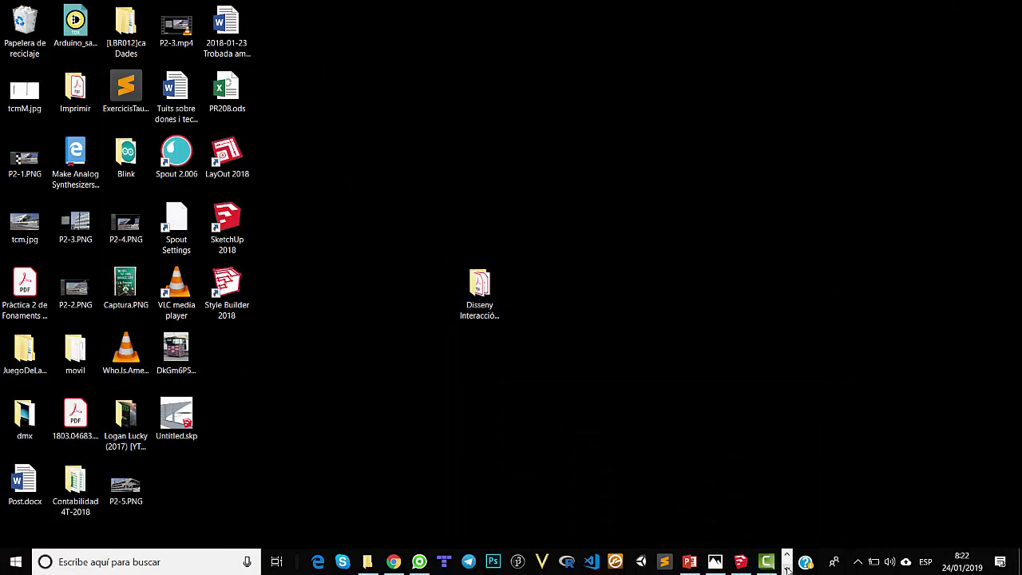
key(super)
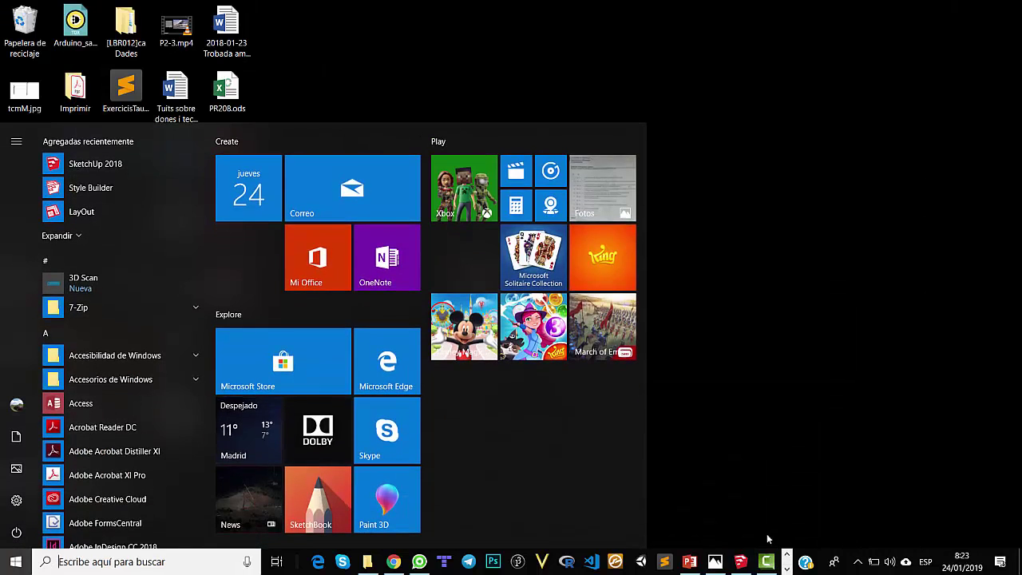
click(758, 531)
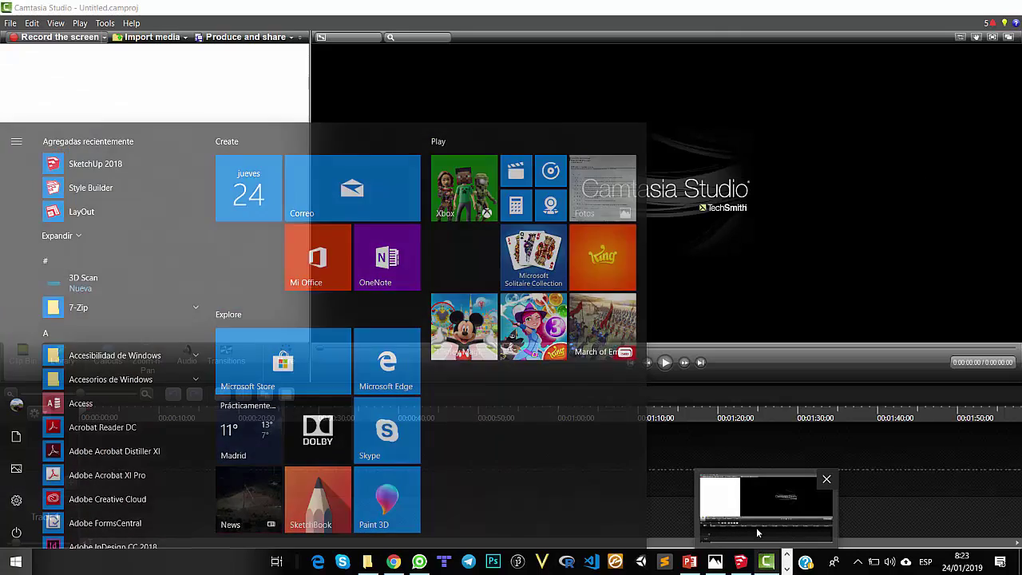
key(super)
text(3)
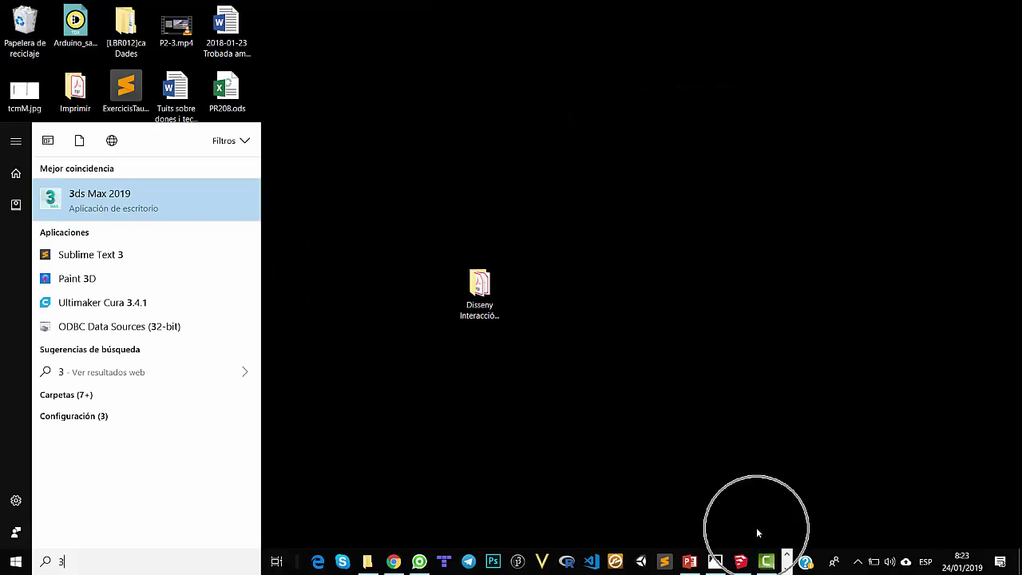
click(247, 213)
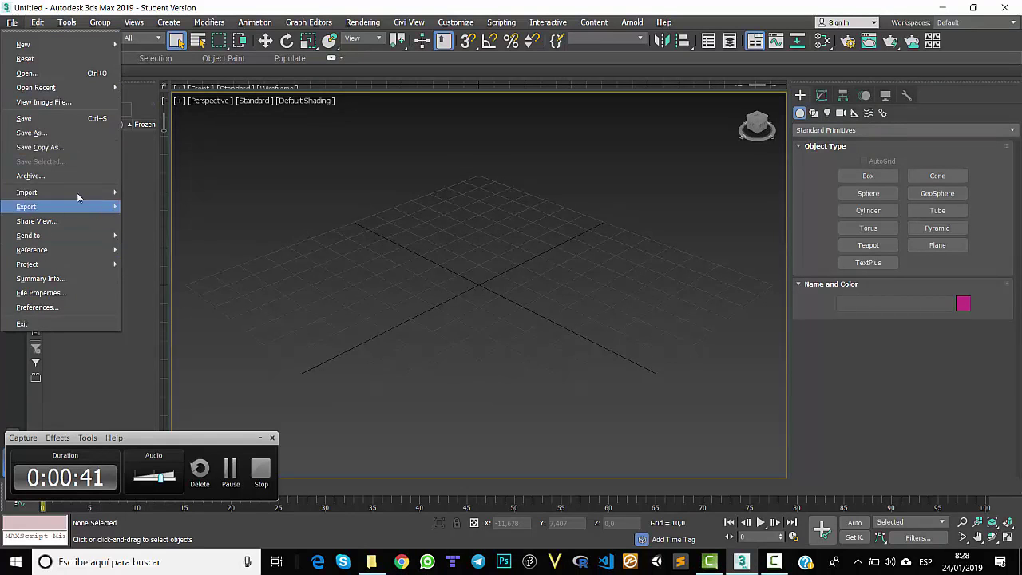
Step: Import the ModeloTCM OBJ from Classes > MadMapper > 3D Calibration in the Videomapping course folder under Documents > [TCM], keeping the default import options
mouse_move(94, 193)
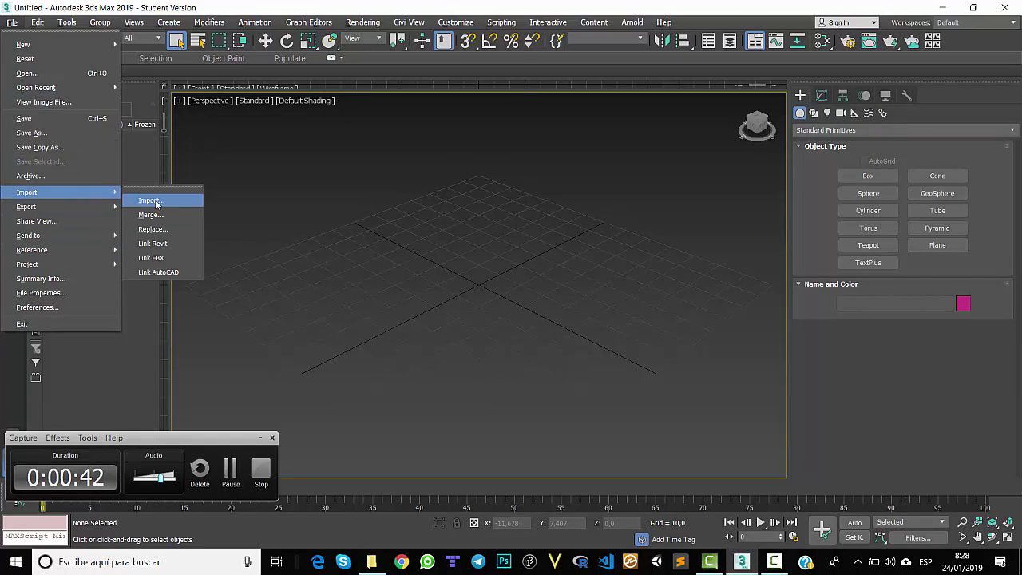
click(151, 201)
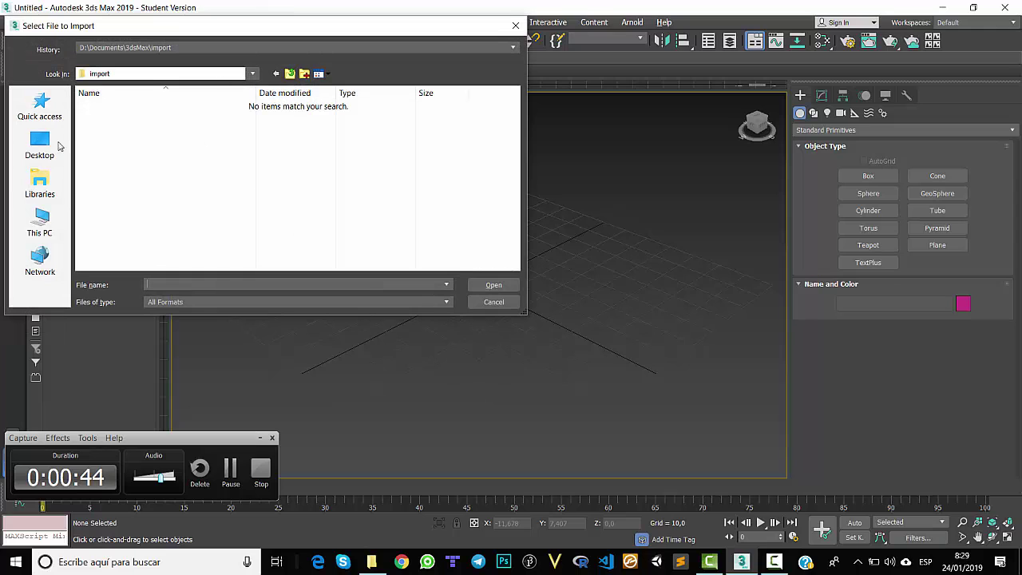
click(39, 184)
double_click(283, 119)
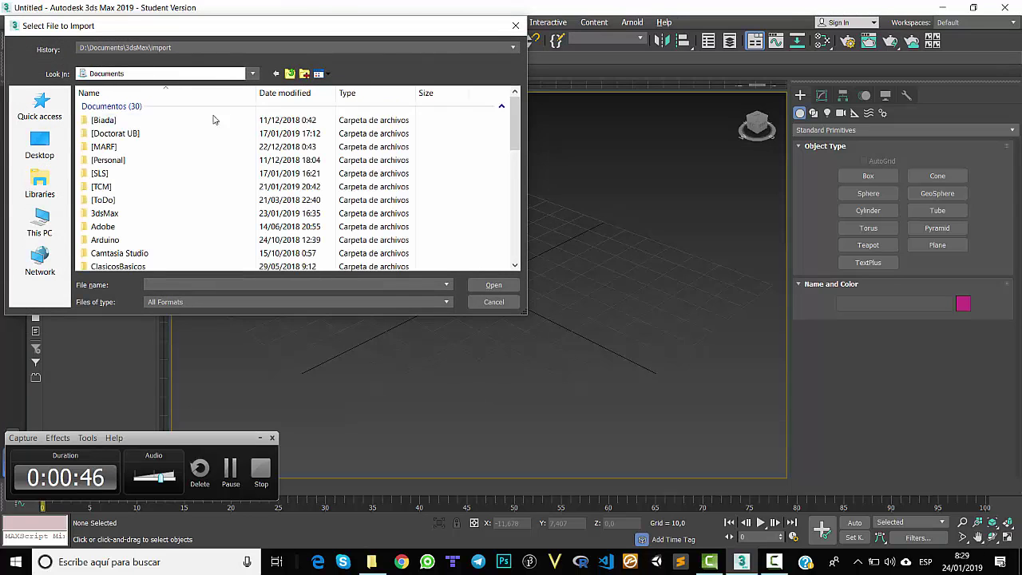
double_click(102, 189)
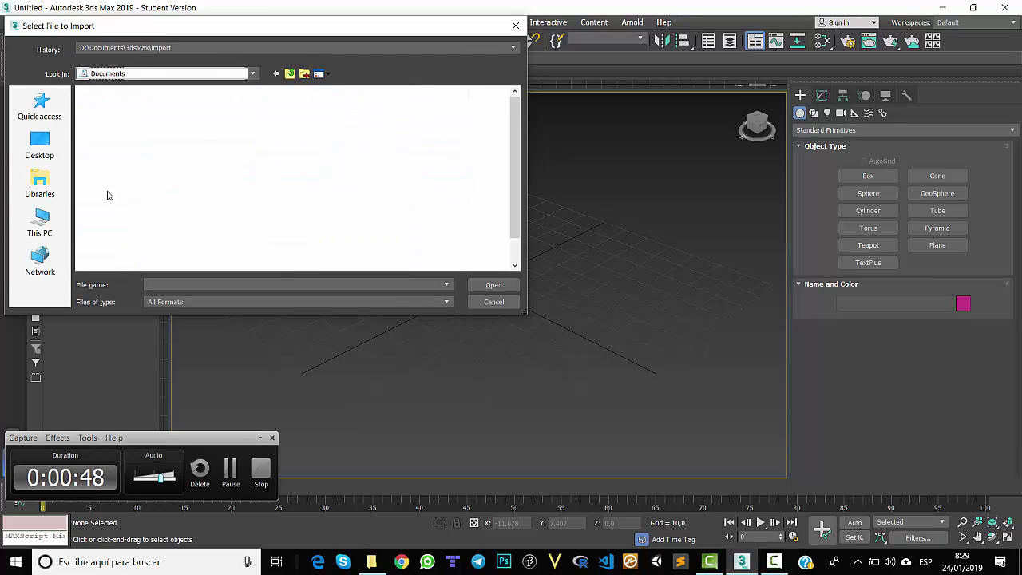
click(133, 145)
double_click(133, 145)
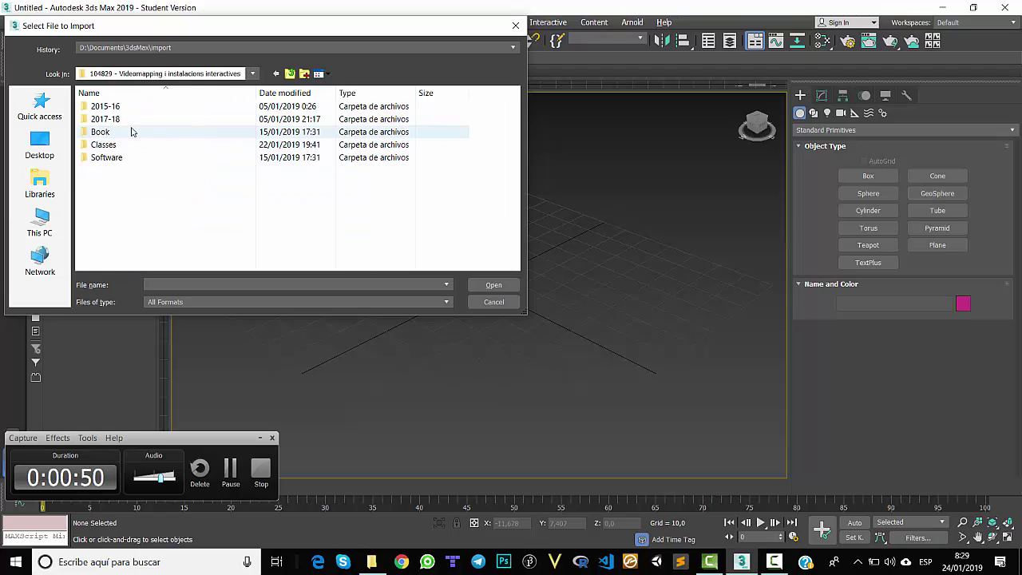
double_click(125, 144)
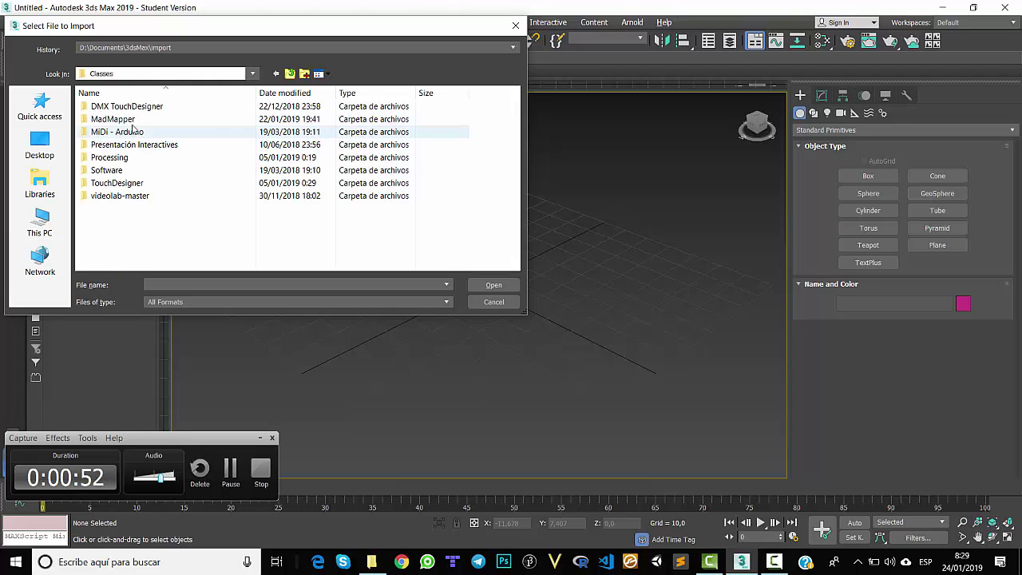
double_click(128, 119)
double_click(128, 106)
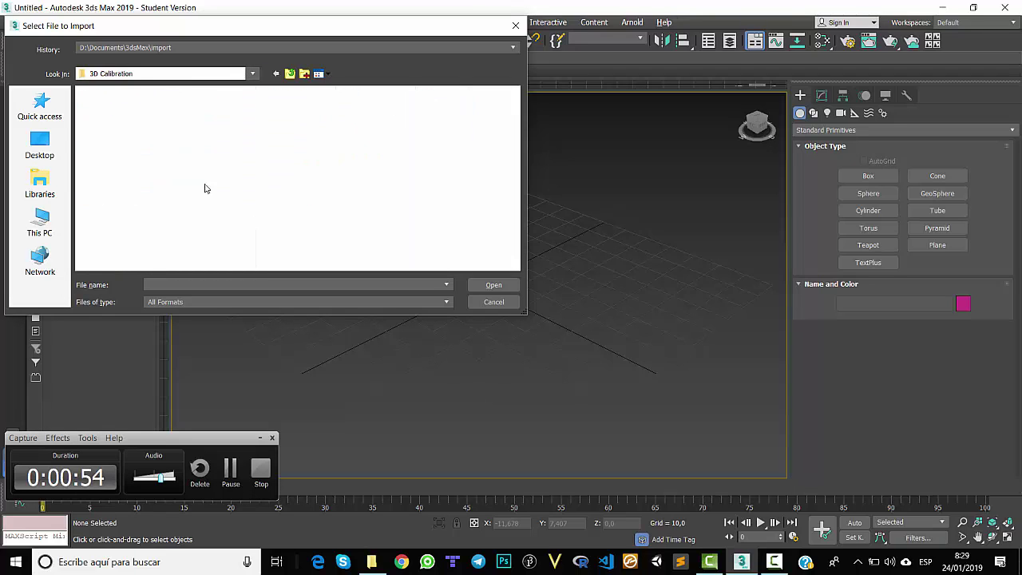
double_click(115, 119)
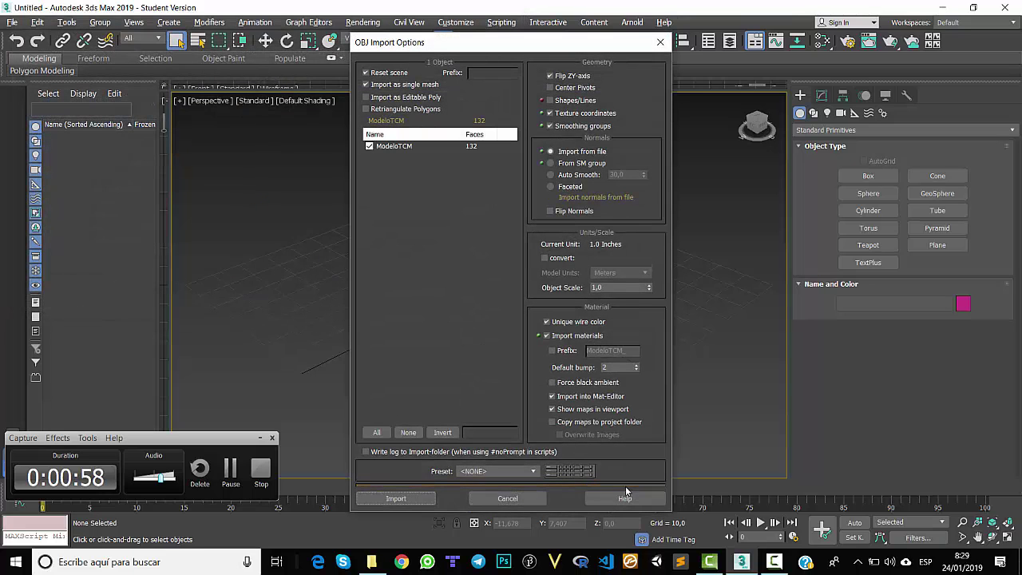
click(398, 499)
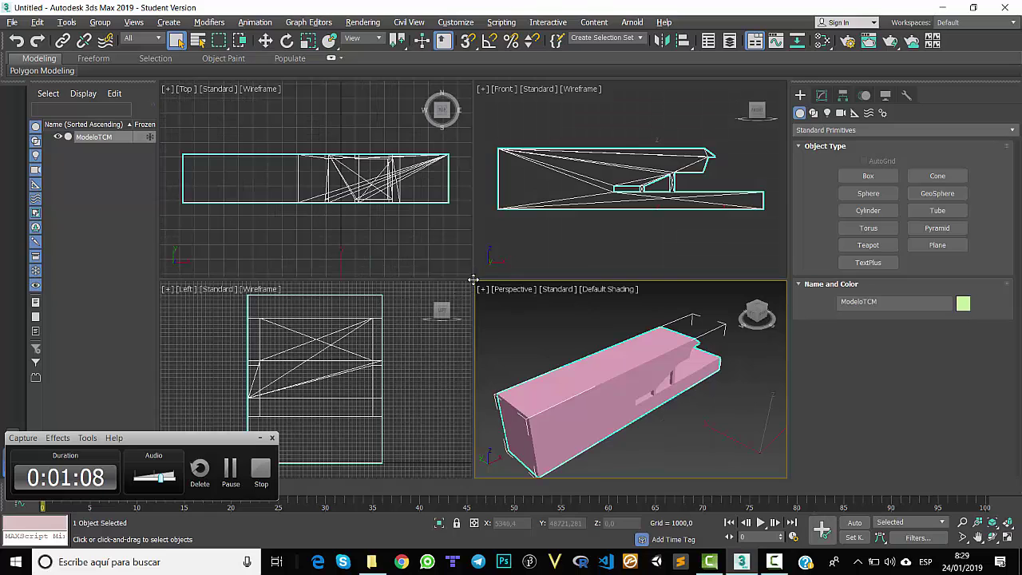
Step: Examine the imported model's overhang and columns in a maximized Perspective view, and bring up the modifier settings of ModeloTCM
key(alt+w)
scroll(591, 295, down, 5)
scroll(610, 301, up, 3)
scroll(619, 299, down, 3)
alt+middle_drag(618, 299, 604, 321)
scroll(526, 285, up, 5)
scroll(557, 291, up, 3)
scroll(557, 291, down, 5)
scroll(565, 308, down, 6)
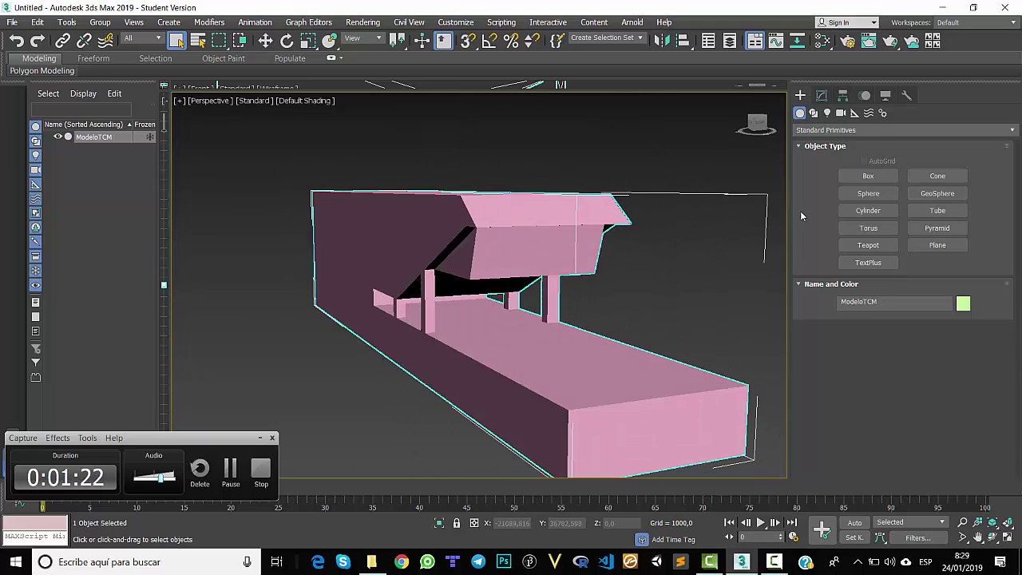
click(822, 95)
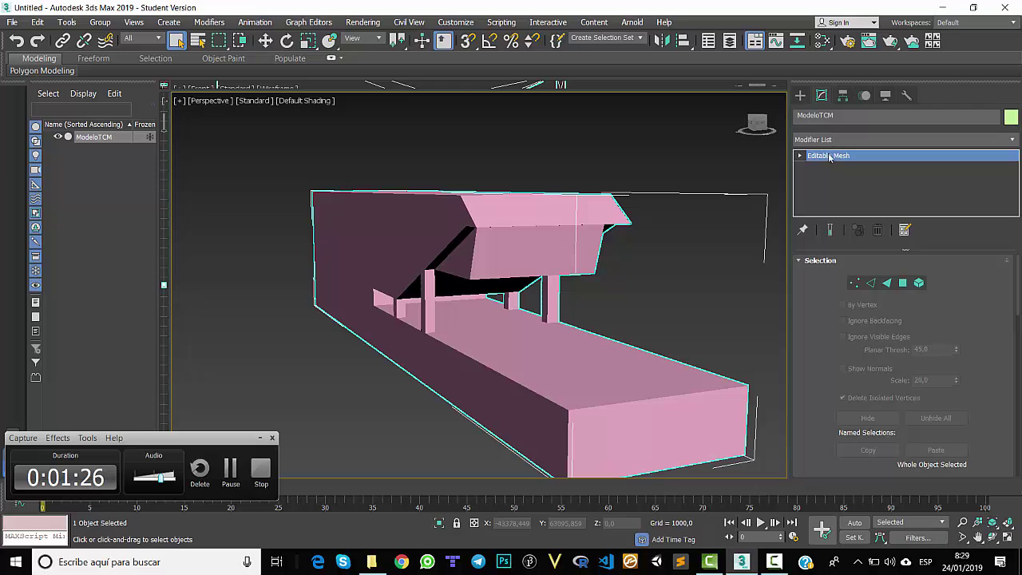
click(836, 140)
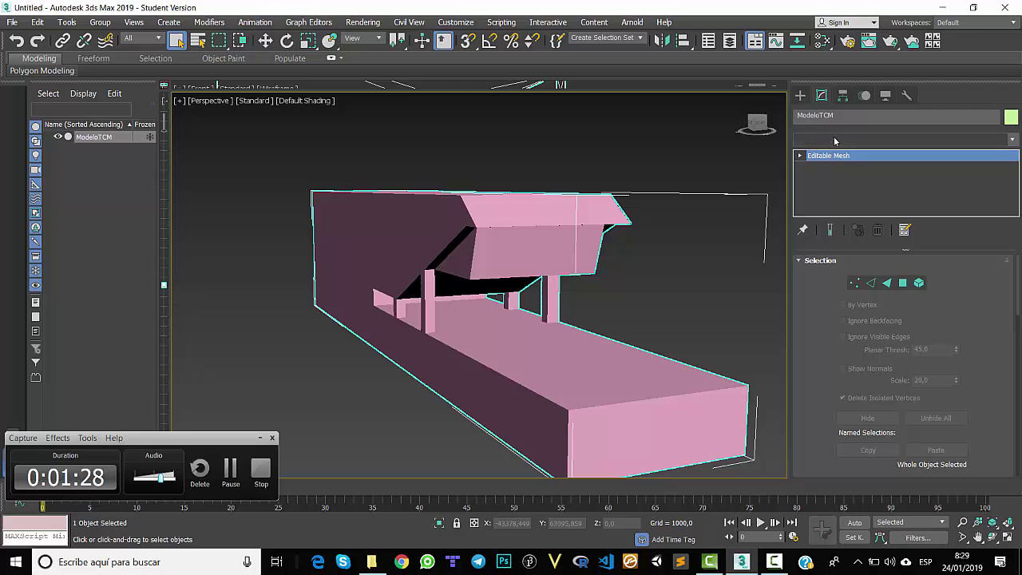
text(u)
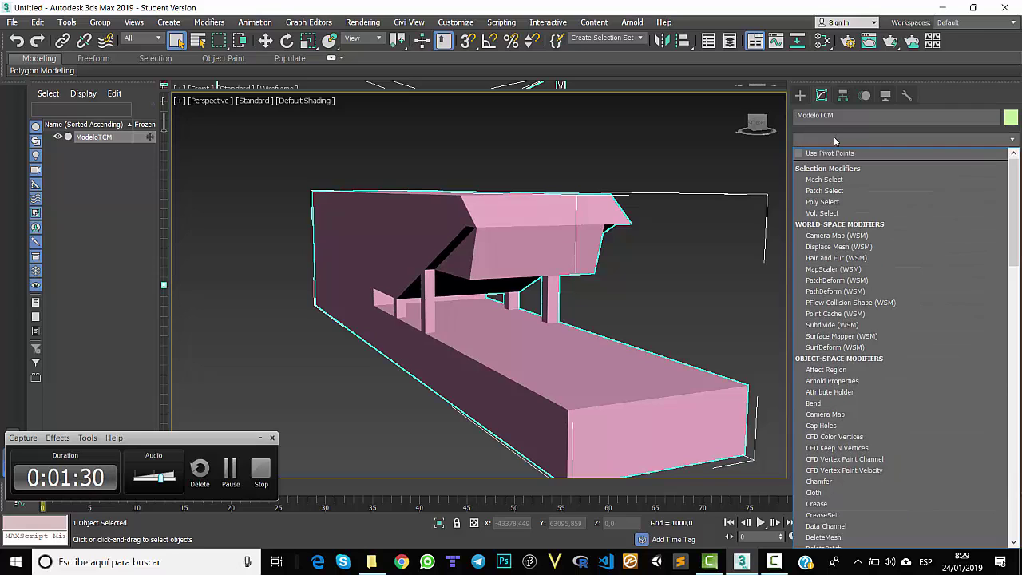
text(n)
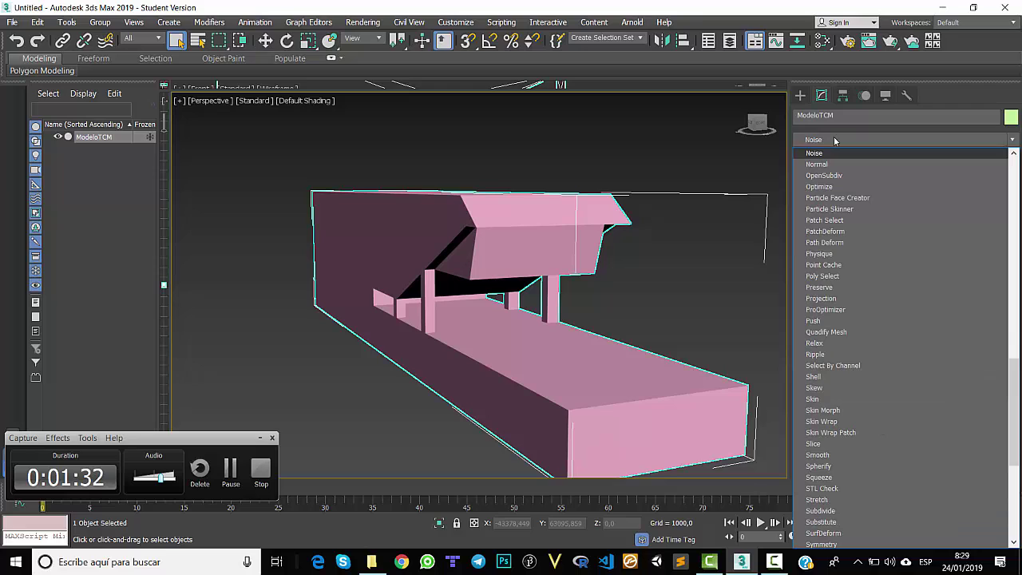
key(Escape)
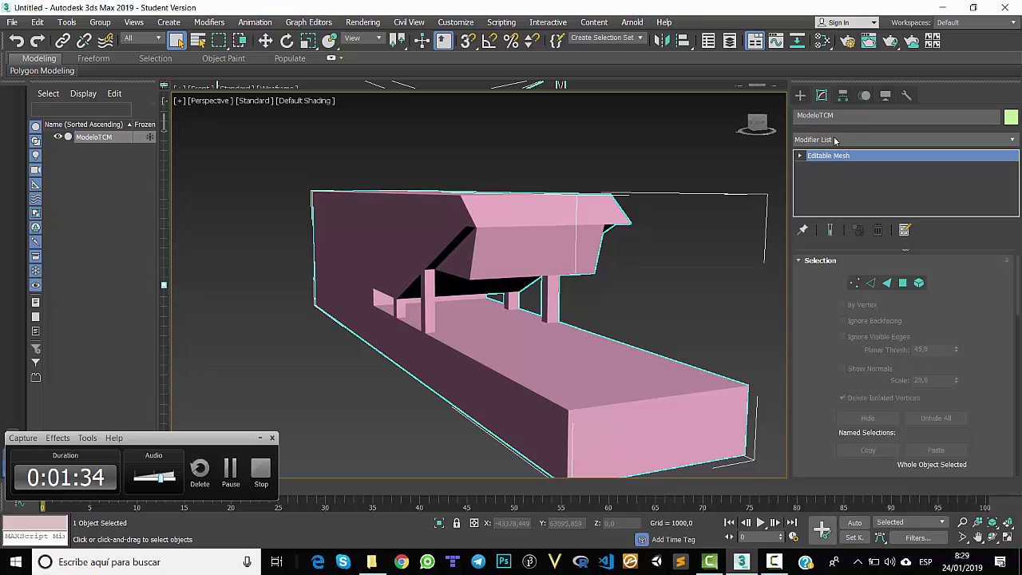
Step: Add an Unwrap UVW modifier to ModeloTCM and activate its Polygon sub-object level
click(835, 141)
text(u)
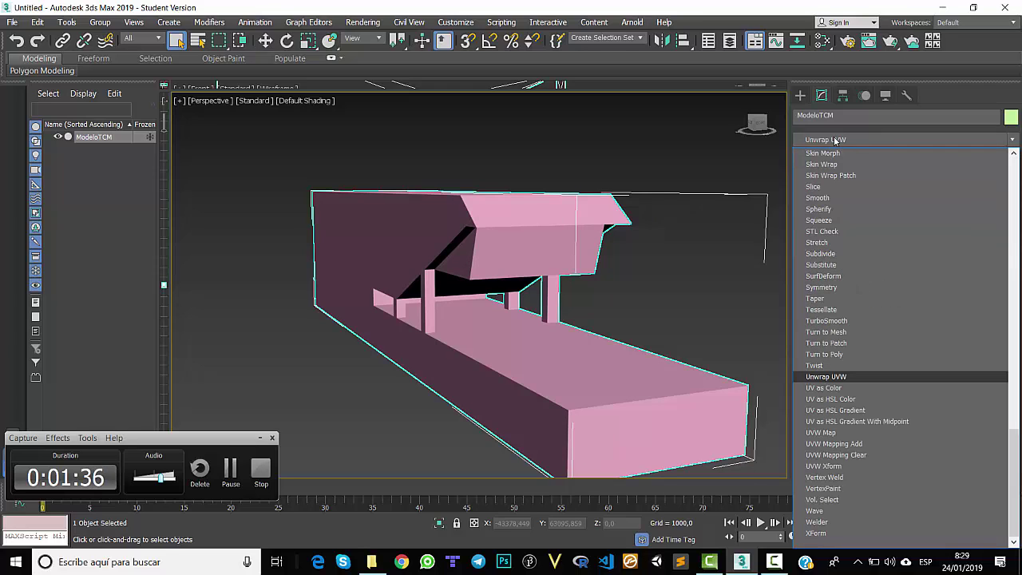
click(837, 378)
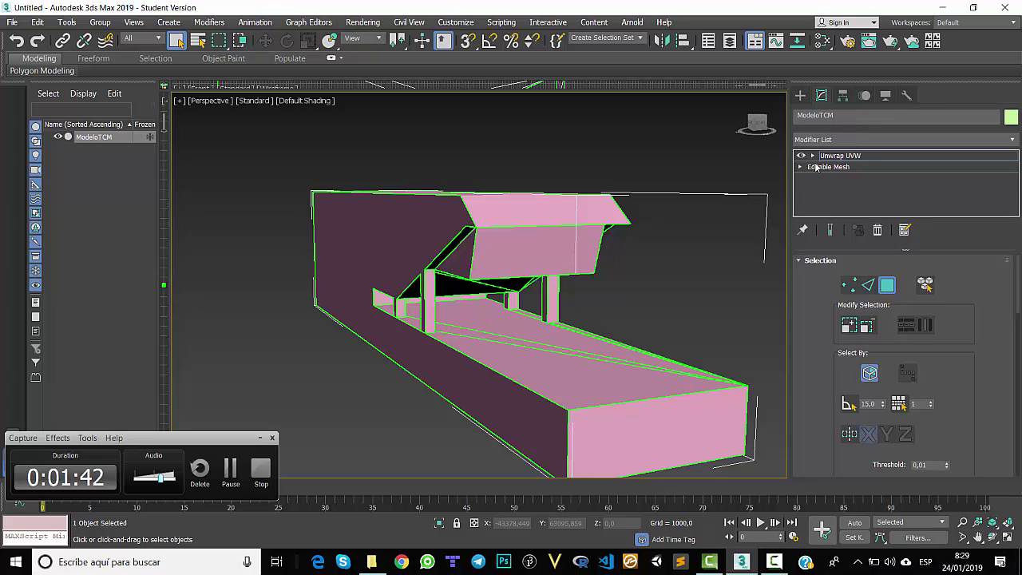
click(812, 156)
click(846, 190)
click(847, 194)
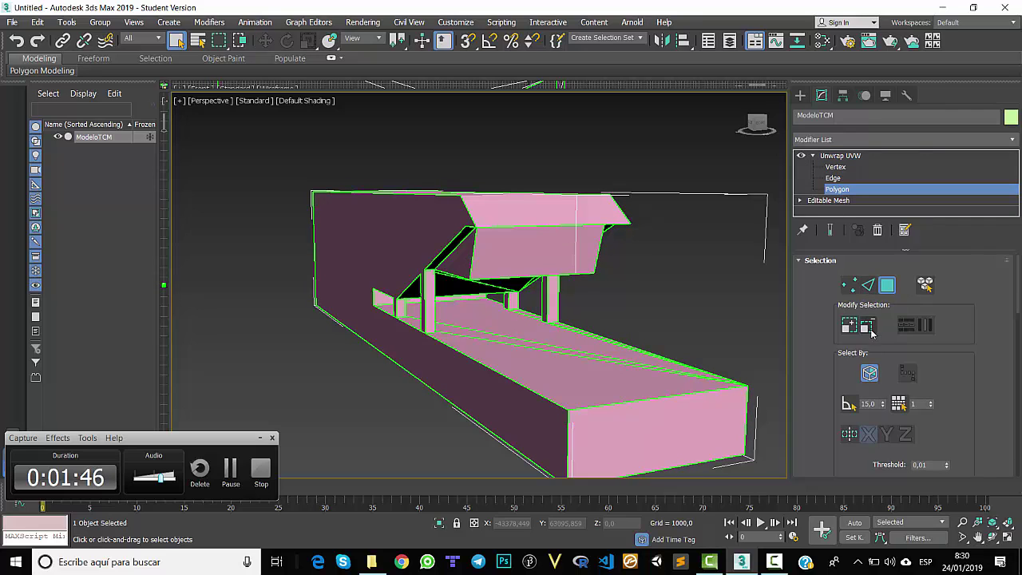
Step: Open the UV editor for the Unwrap UVW modifier and move its window off most of the model
scroll(876, 319, down, 10)
scroll(873, 332, down, 3)
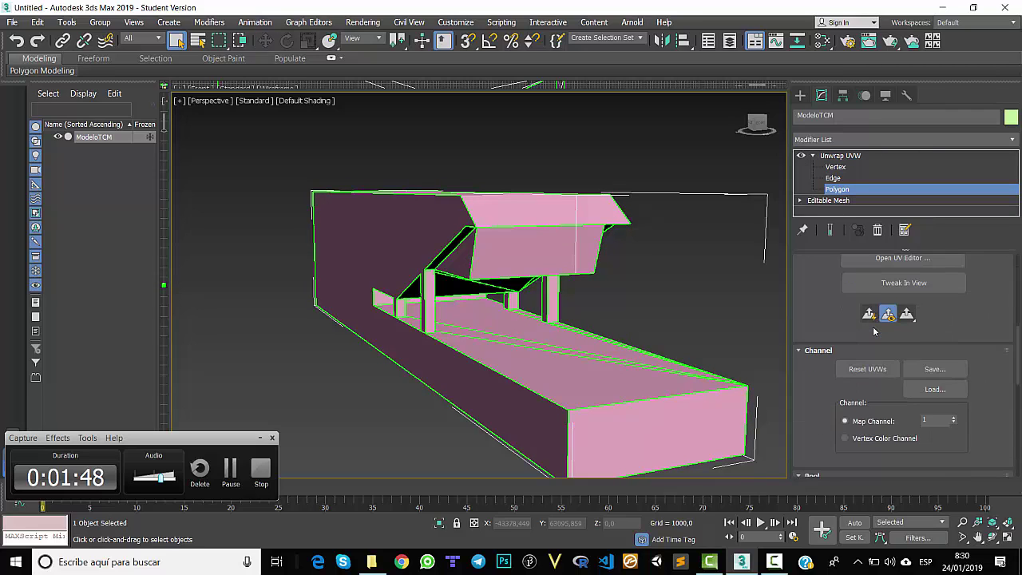
click(877, 309)
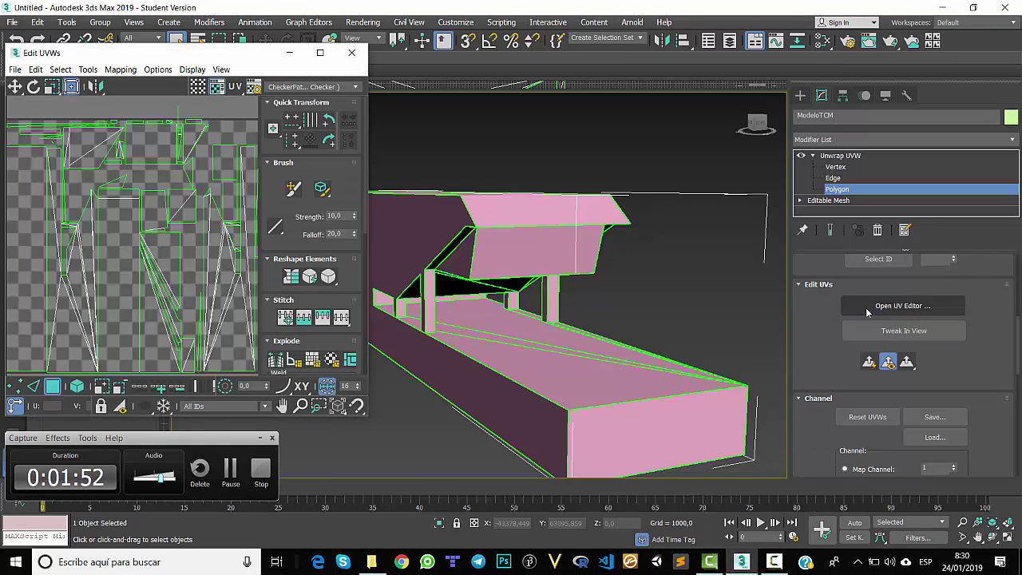
drag(139, 53, 736, 84)
Step: Select several polygons in the UV layout one after another to check which faces of the model they belong to
click(626, 262)
scroll(477, 323, down, 5)
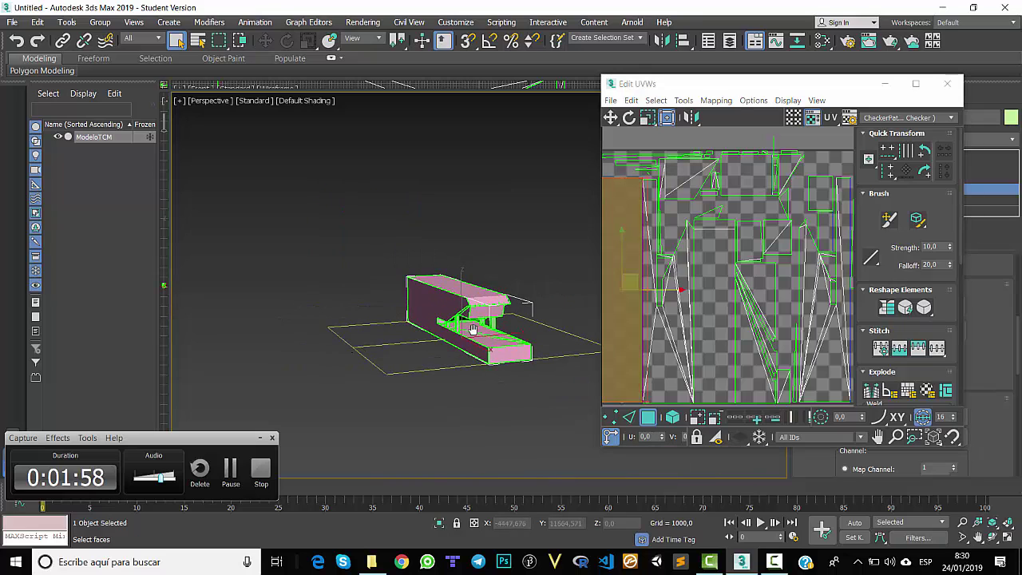
click(716, 283)
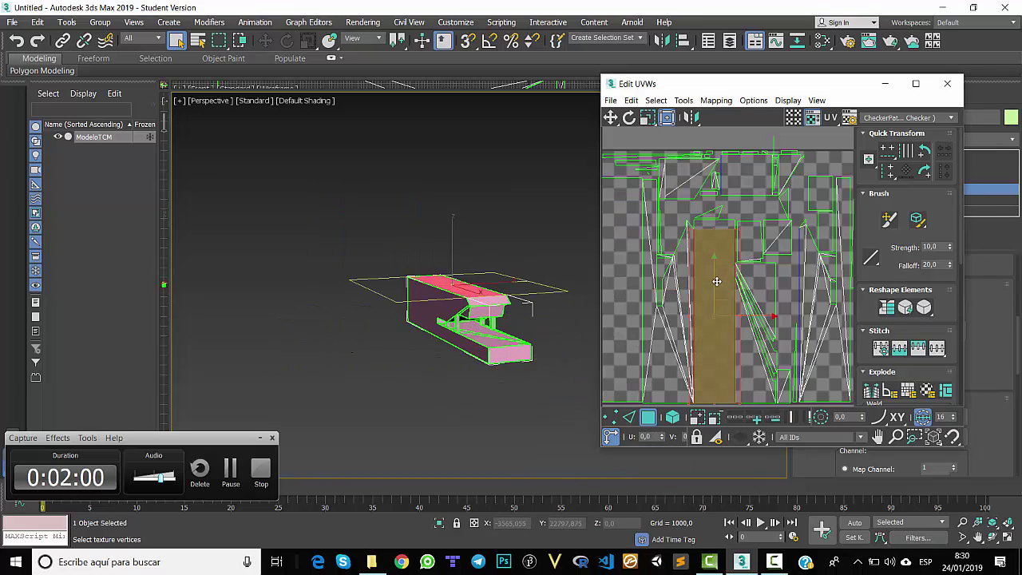
click(687, 185)
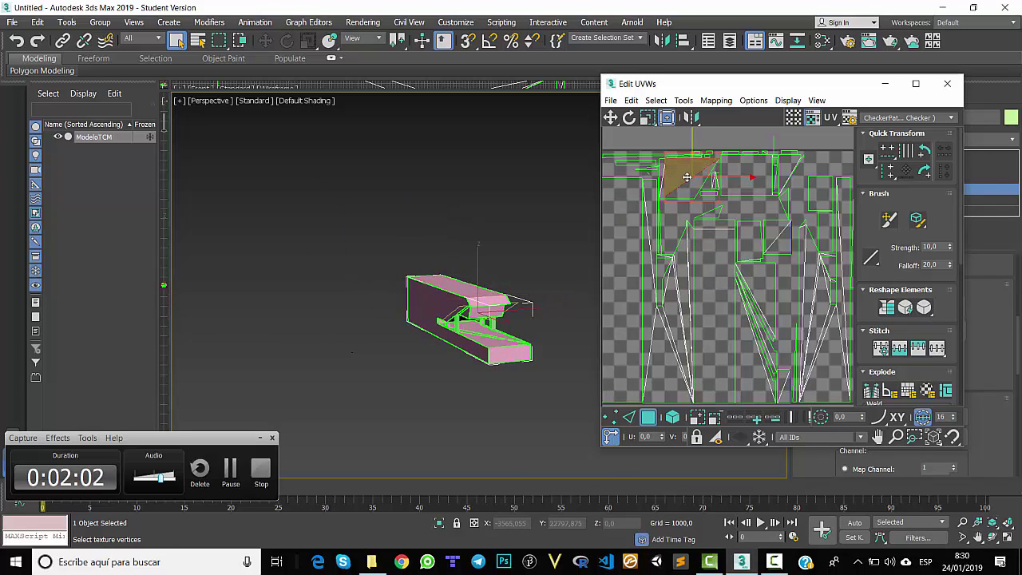
drag(687, 186, 791, 227)
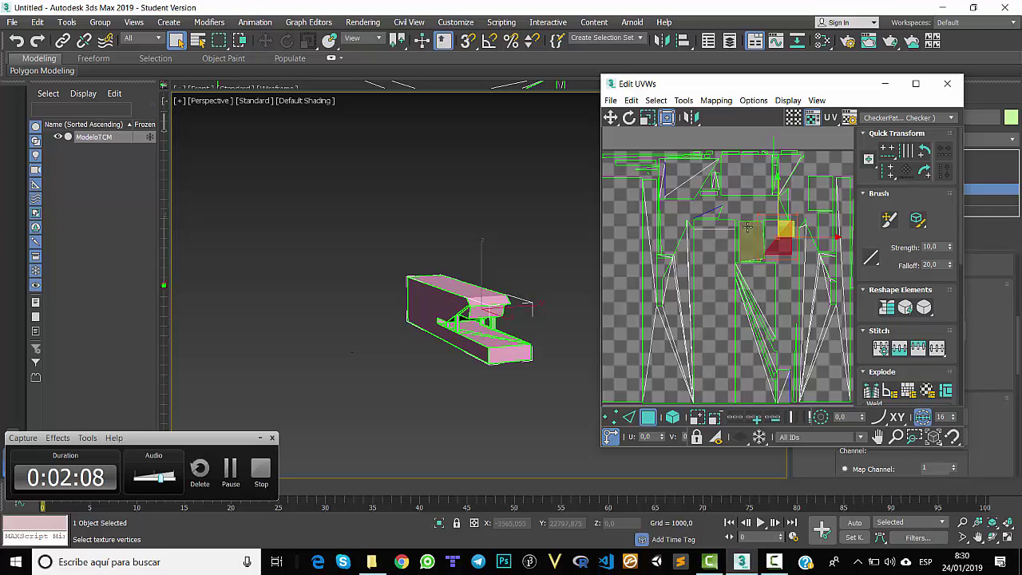
Step: Apply Flatten Mapping to the selected UV polygon with a 45,0 polygon angle threshold and 0,001 spacing
click(719, 101)
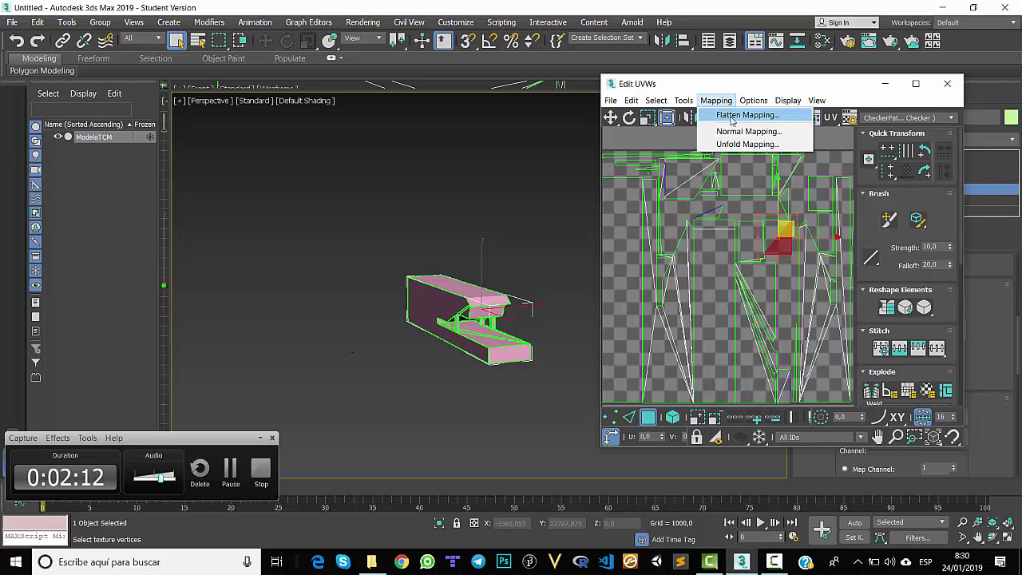
click(731, 115)
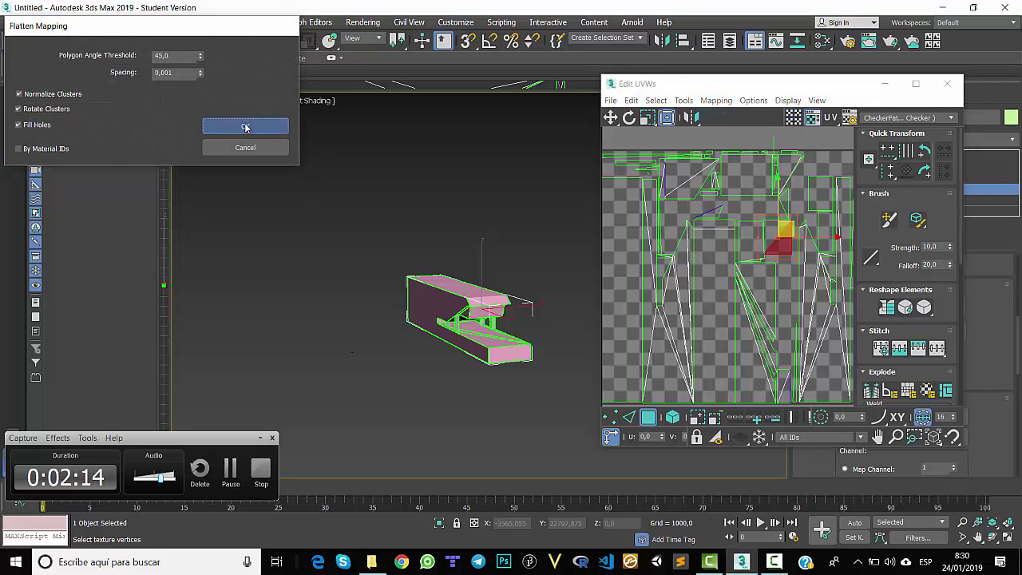
click(246, 126)
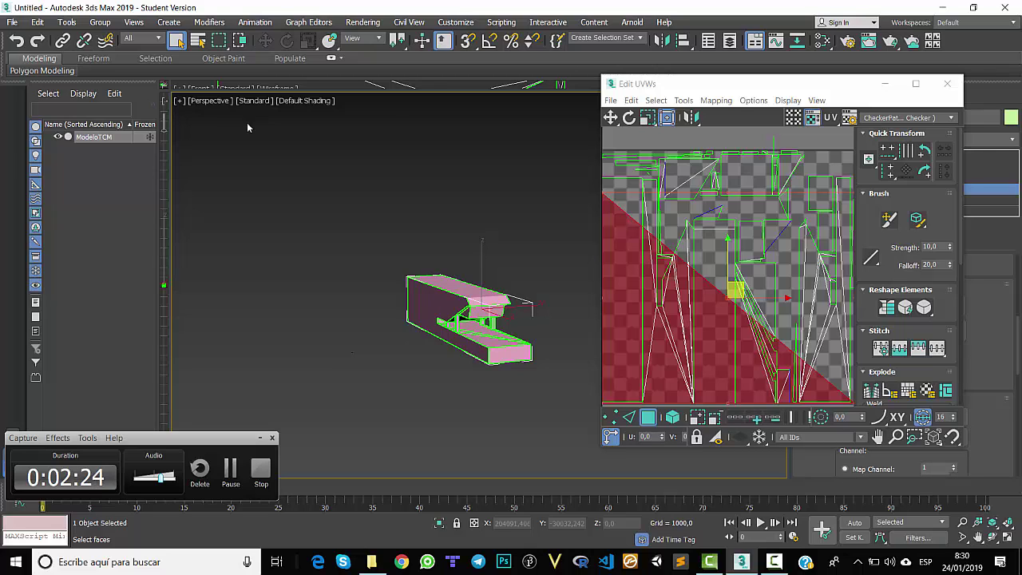
Step: Select different faces on the model, finishing with the front end of the base, to locate them in the UV layout
click(451, 289)
click(438, 312)
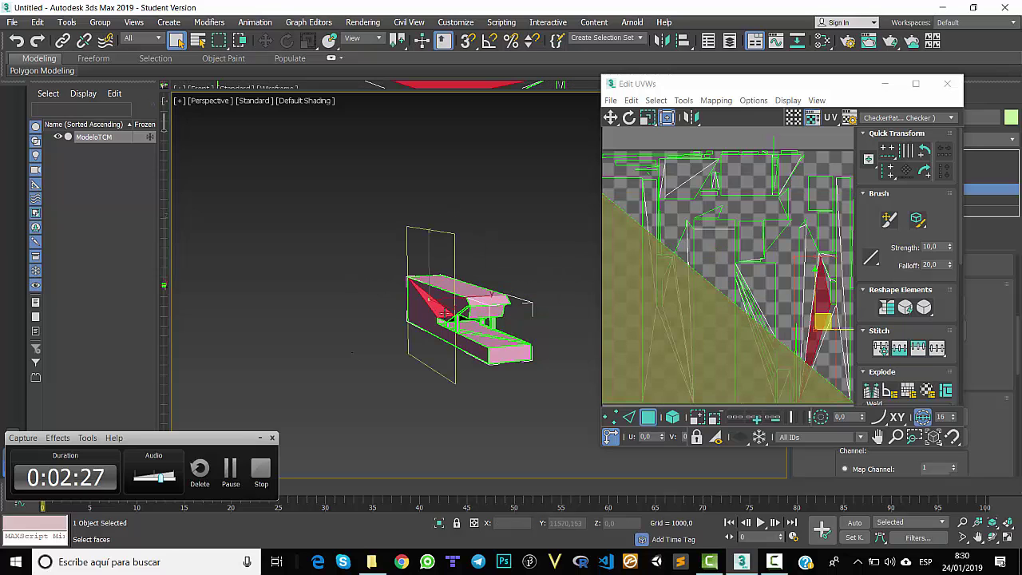
click(476, 345)
click(486, 349)
click(500, 352)
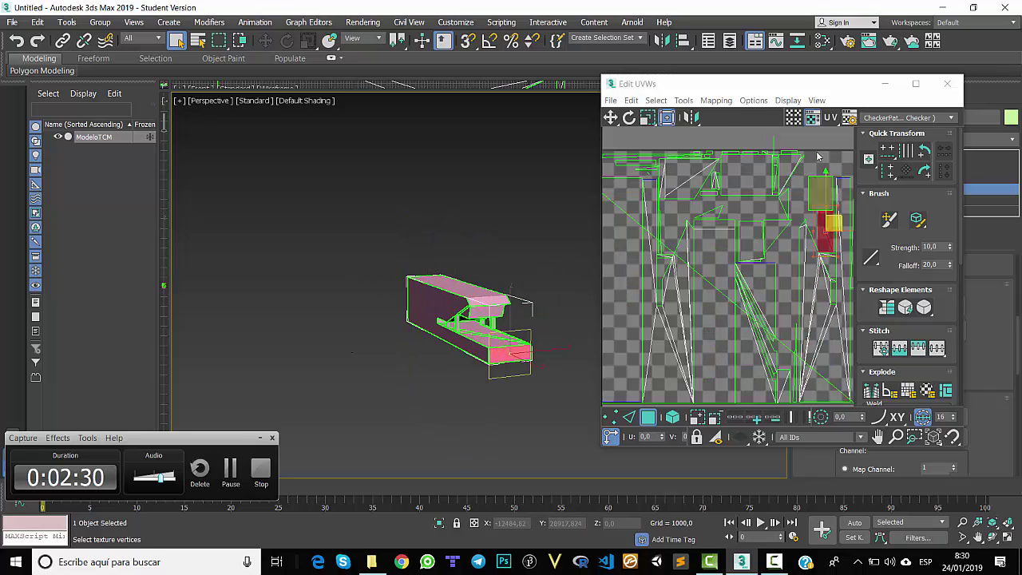
Step: Check the UV editor's load, save and reset options without using them, and close the editor
click(610, 101)
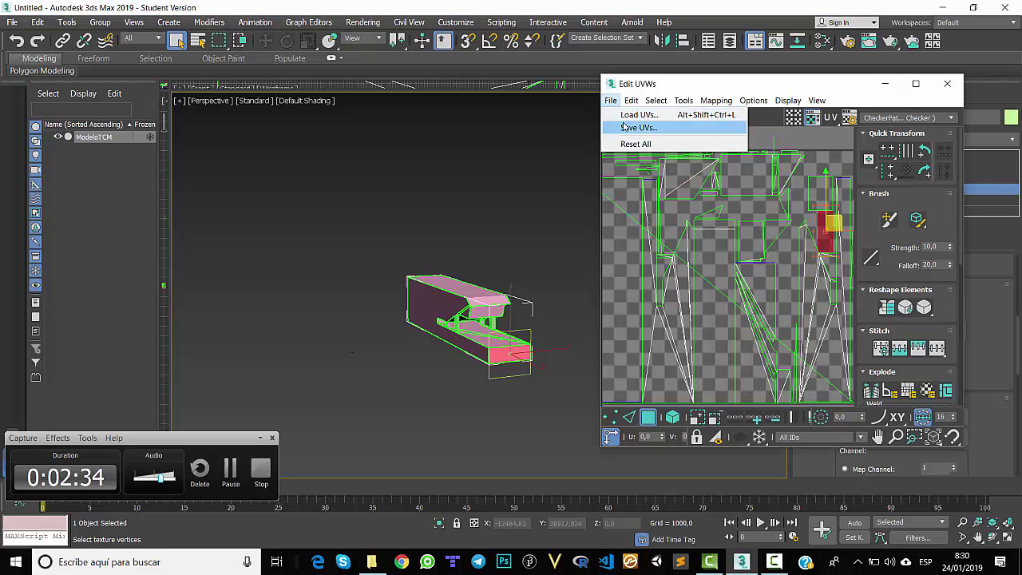
click(681, 89)
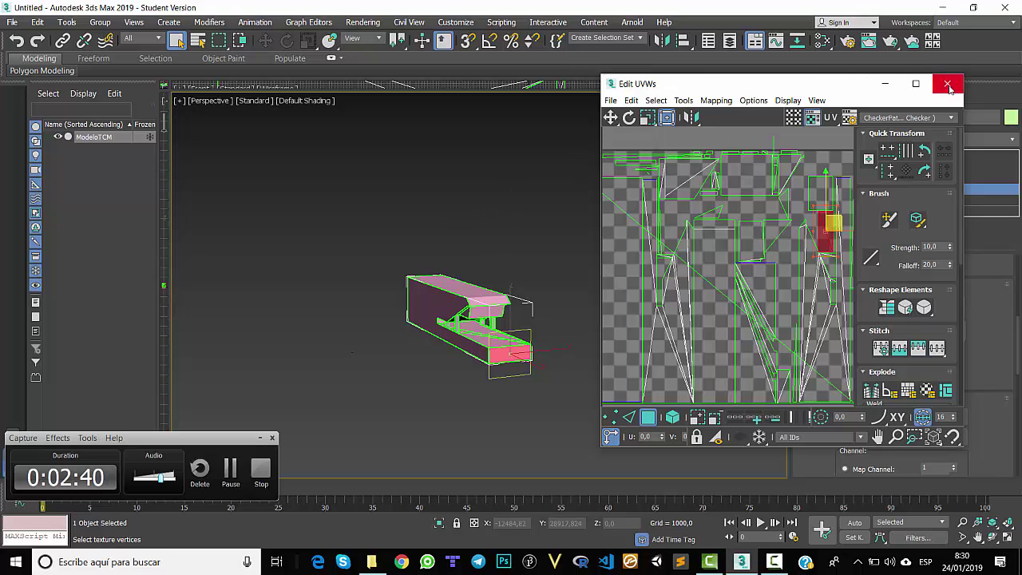
mouse_move(699, 228)
mouse_down()
mouse_move(743, 404)
mouse_move(619, 338)
mouse_up()
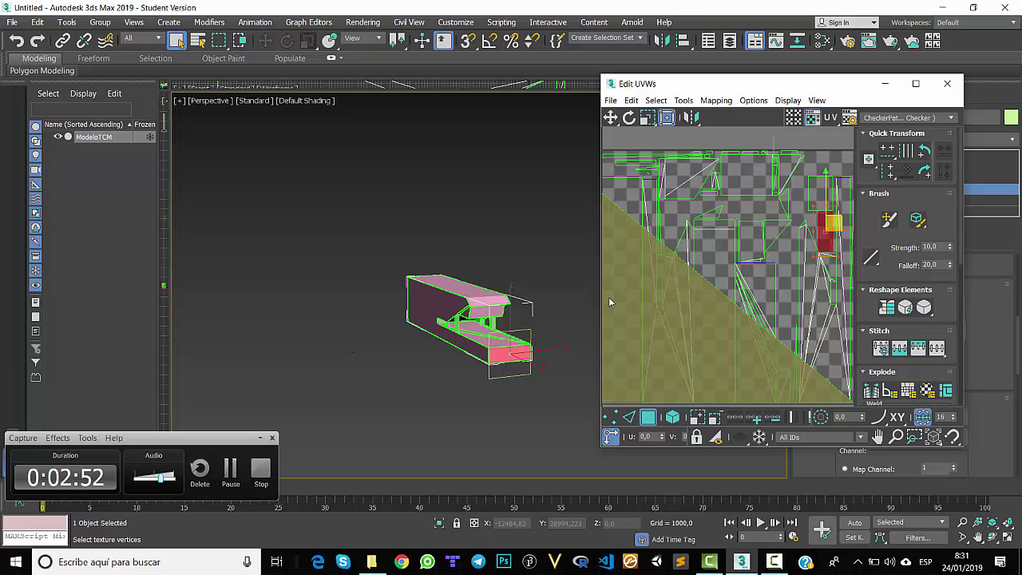
click(853, 209)
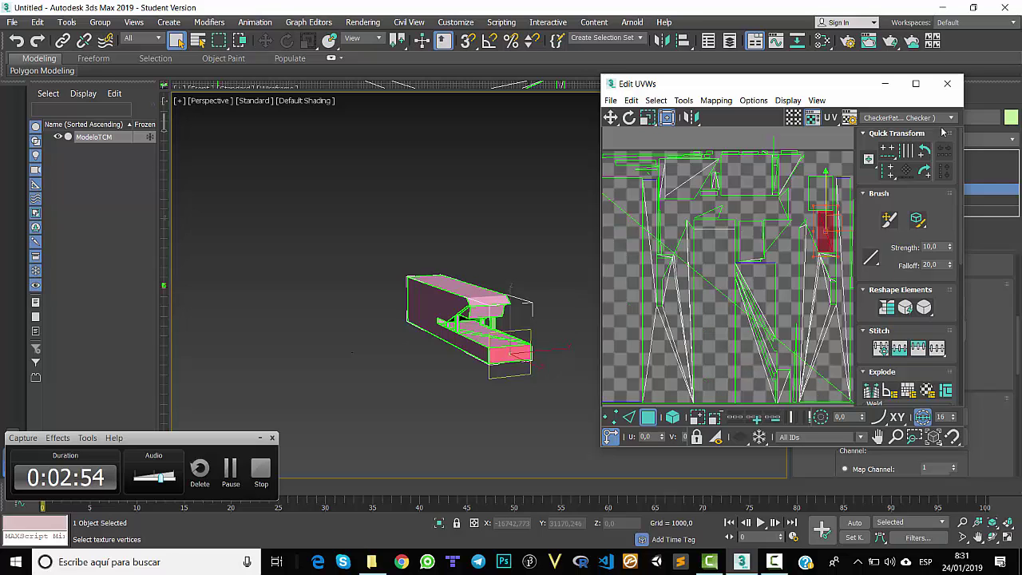
click(949, 82)
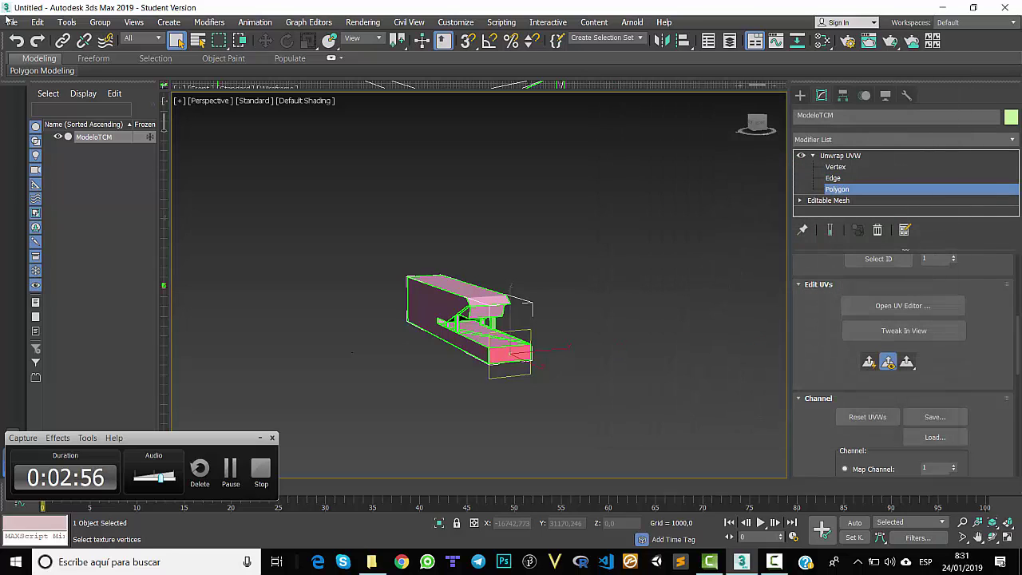
click(11, 23)
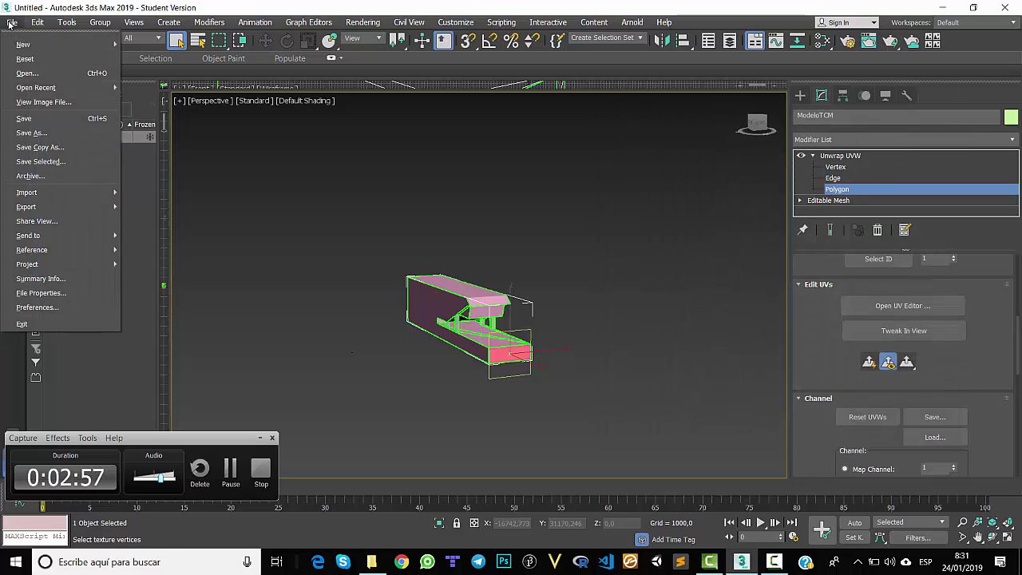
click(44, 133)
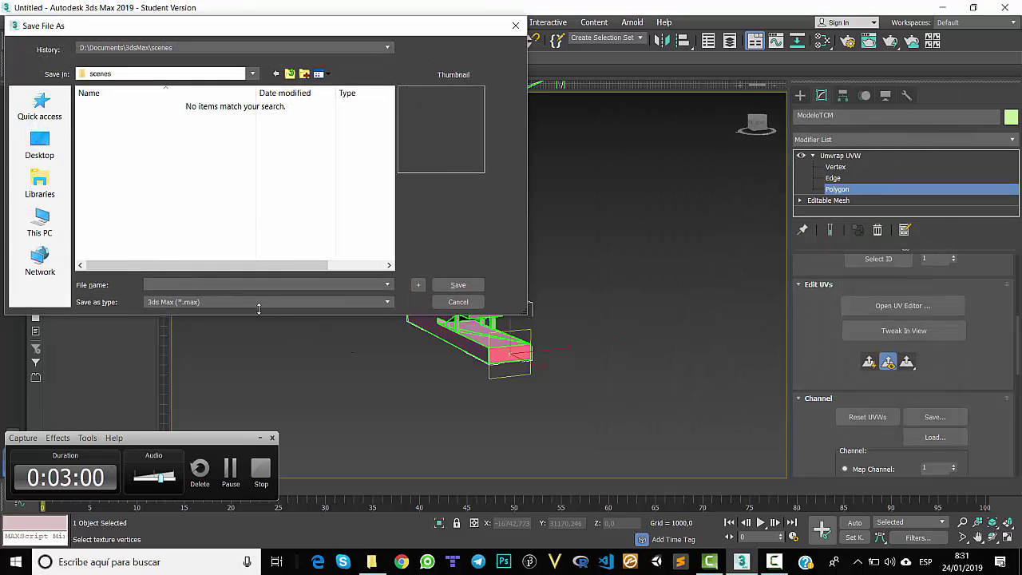
click(266, 303)
click(457, 302)
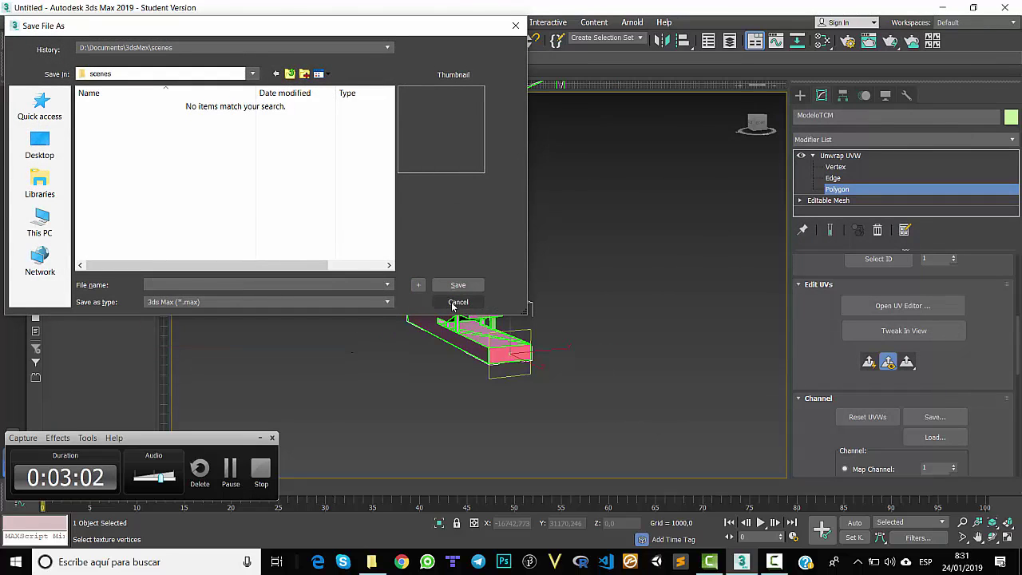
click(518, 26)
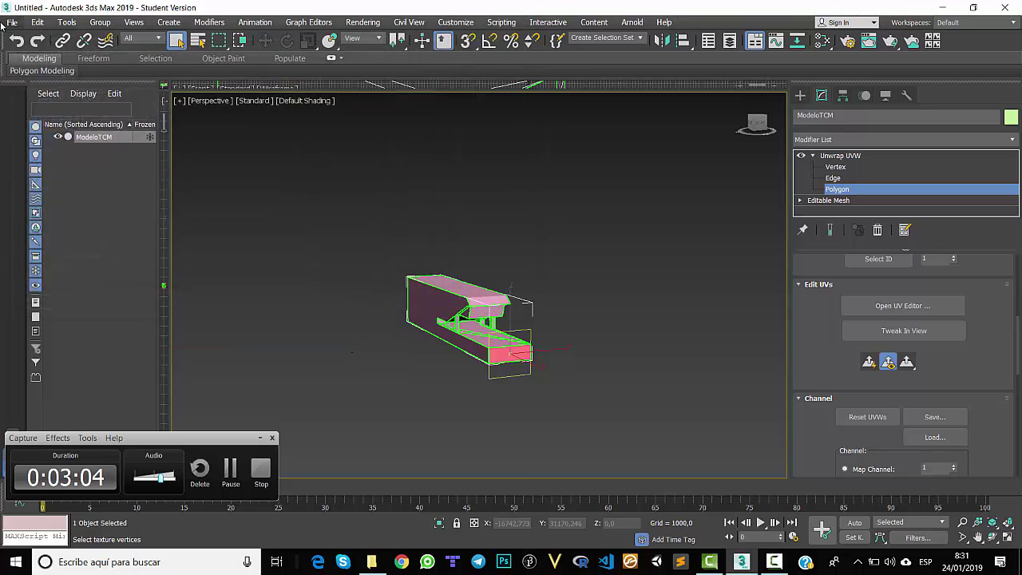
Step: Start exporting the scene and choose the gw::OBJ-Exporter (*.OBJ) format
click(12, 23)
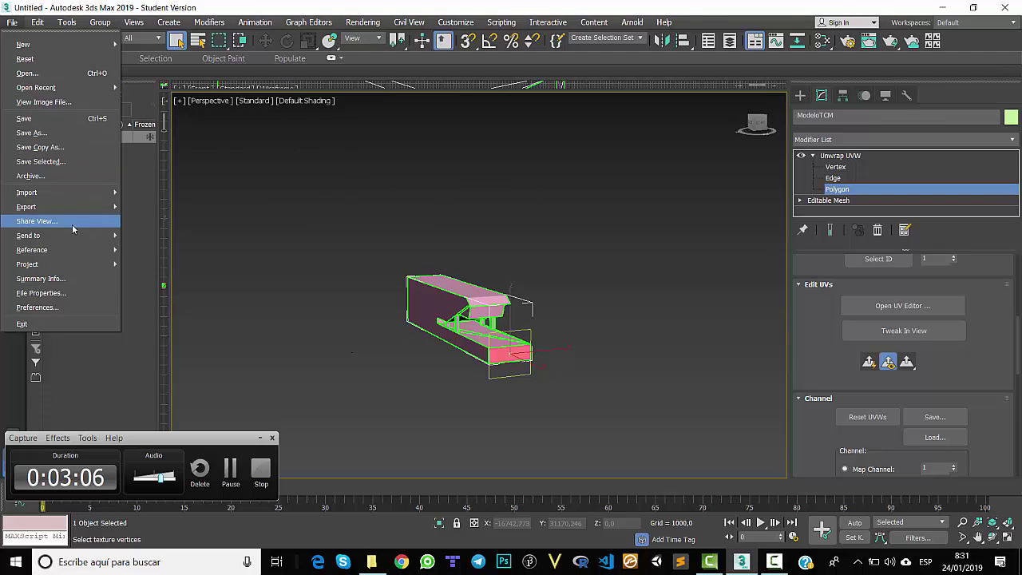
mouse_move(110, 208)
click(181, 216)
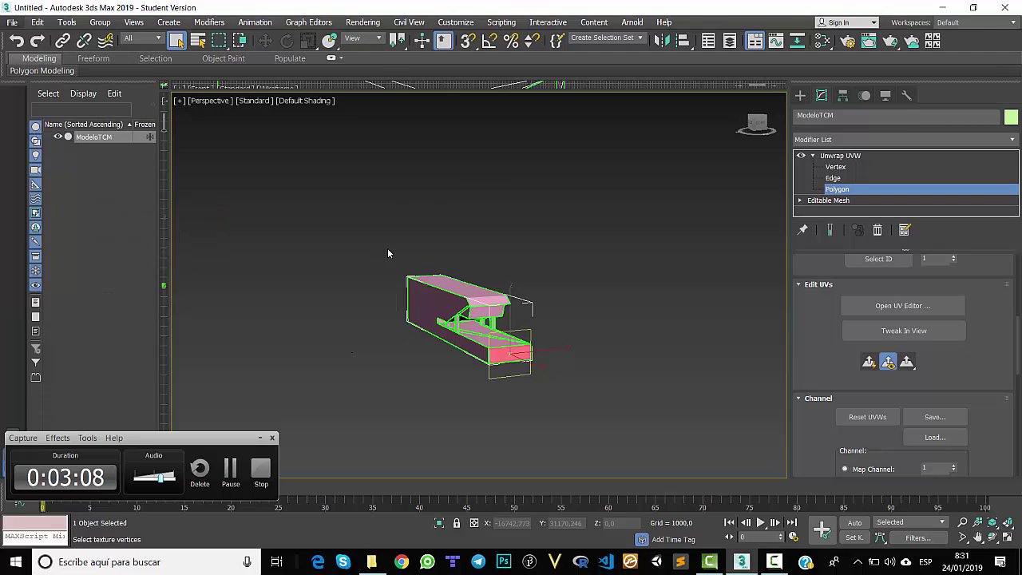
click(216, 301)
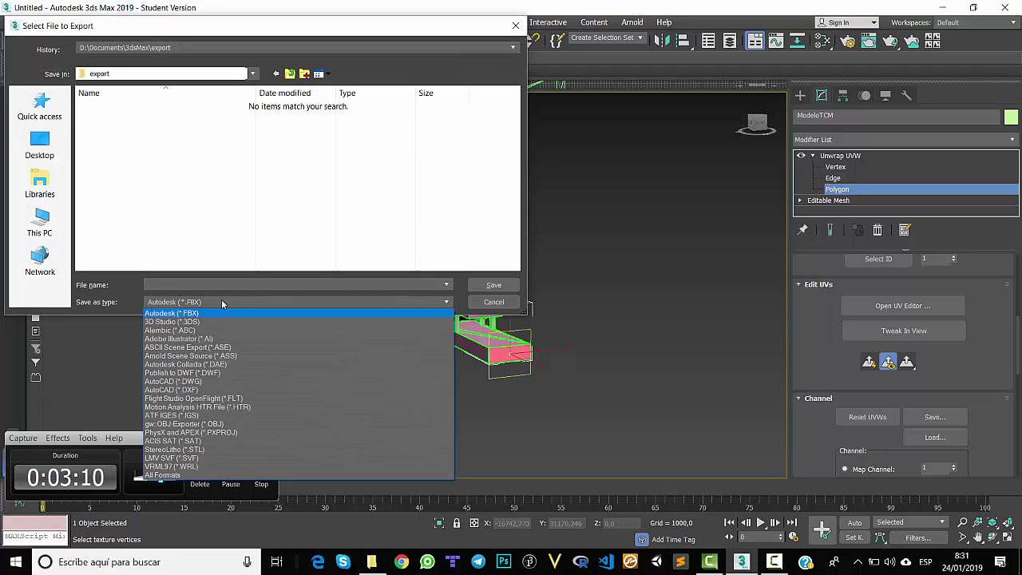
click(249, 424)
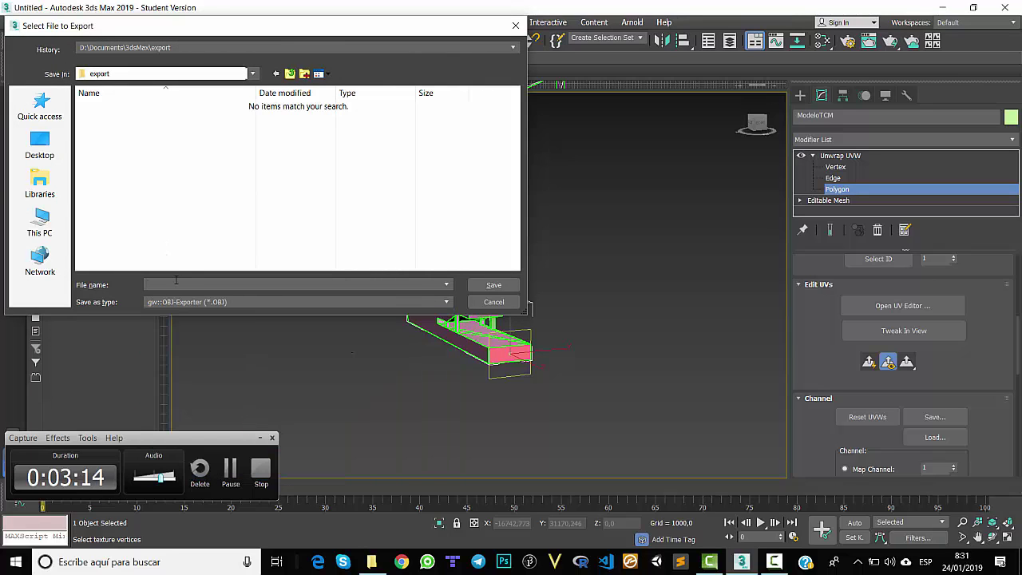
Step: Export the OBJ under the name tcm with the default export options and close 3ds Max without saving the scene
click(39, 147)
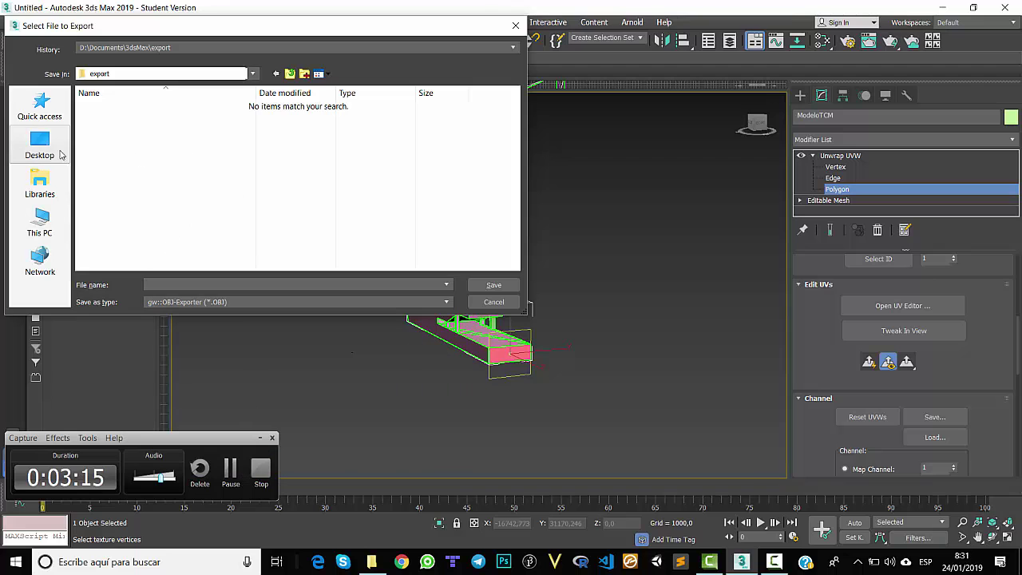
click(195, 281)
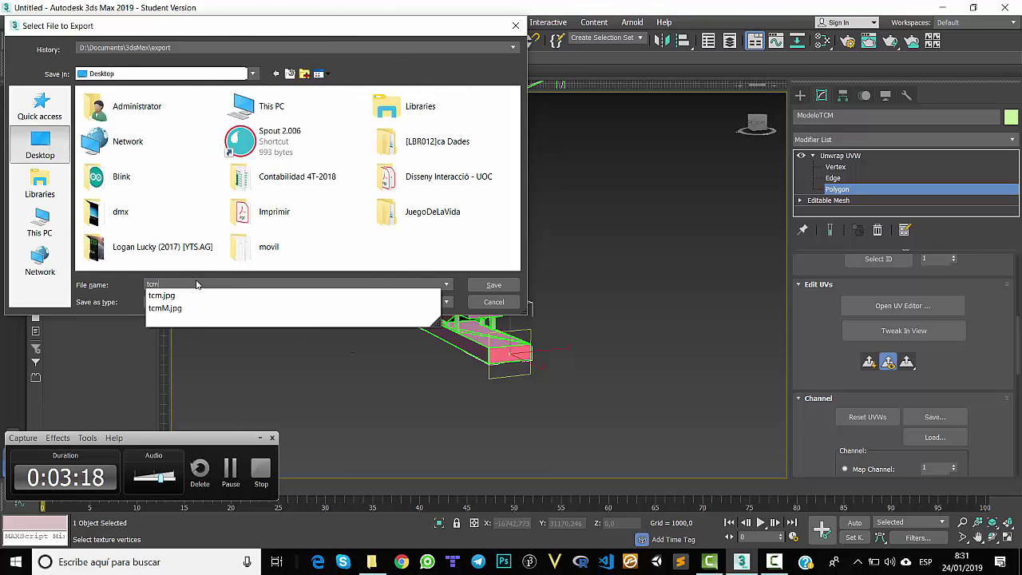
key(Escape)
key(Escape)
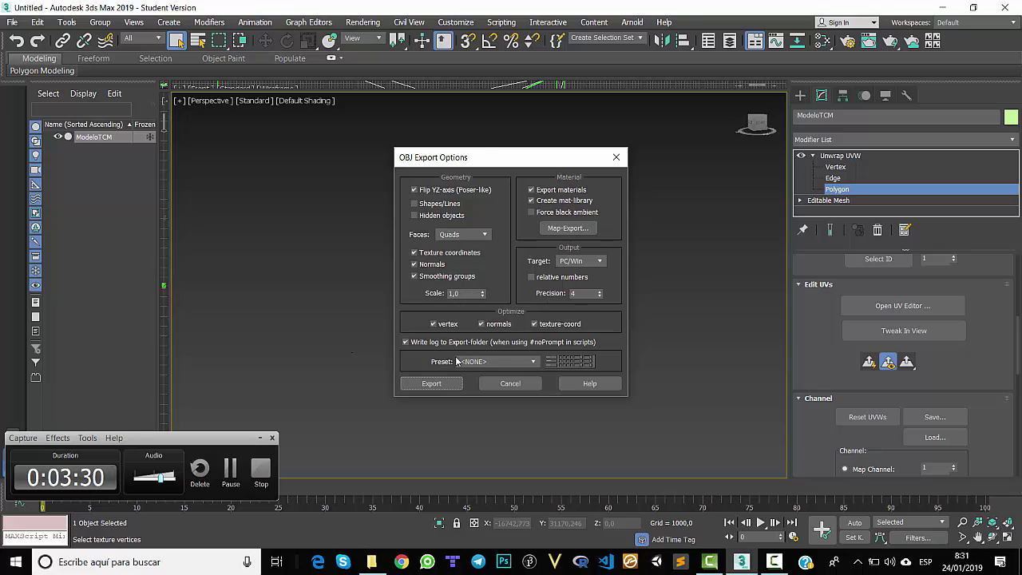
click(436, 384)
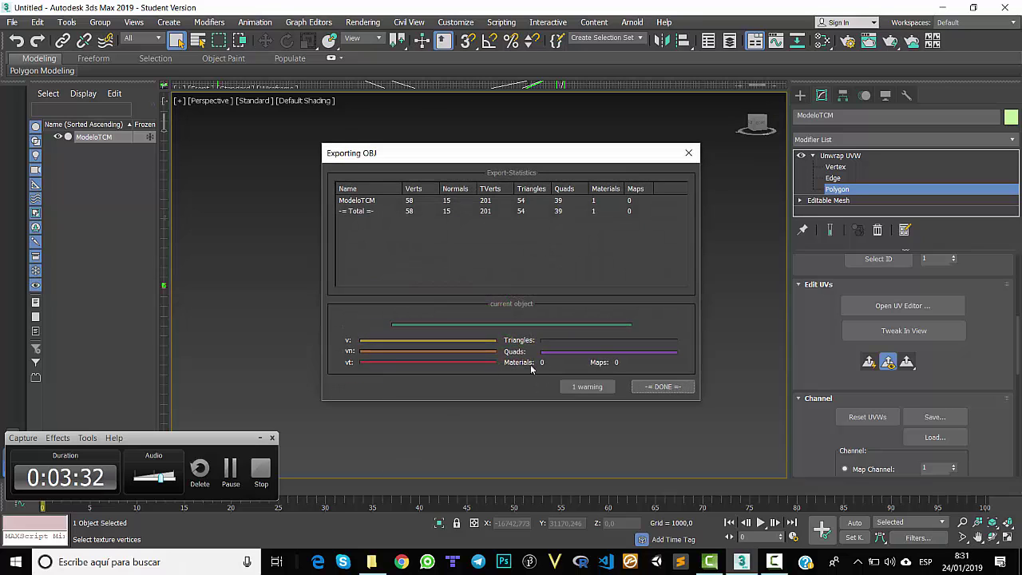
click(663, 386)
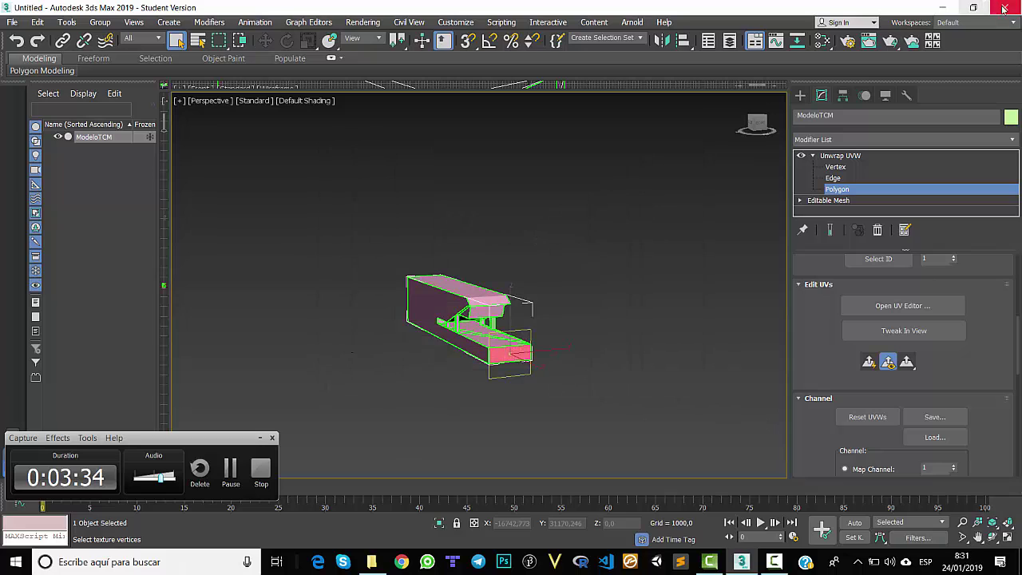
click(1004, 7)
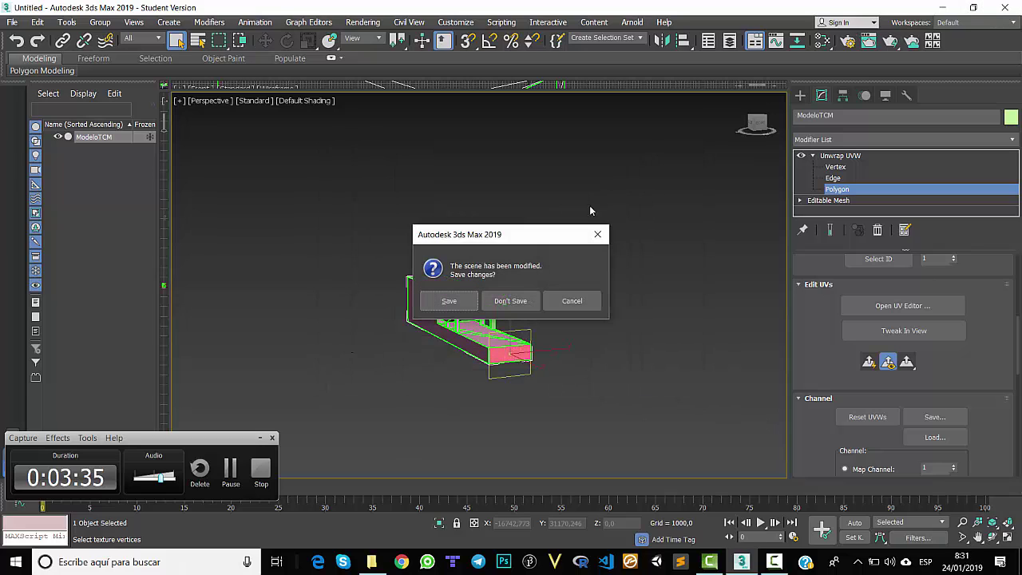
click(508, 300)
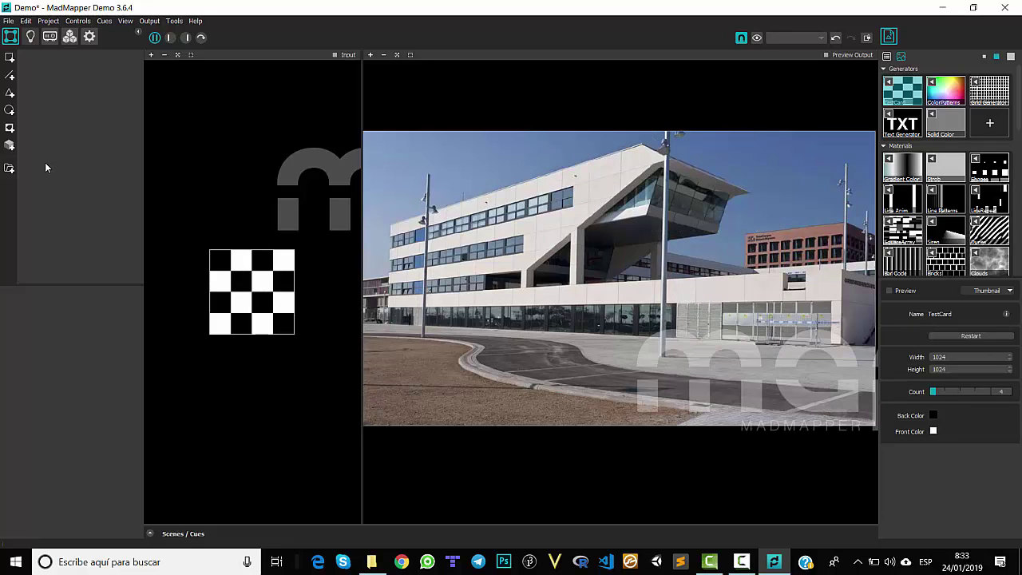
Step: Switch to MadMapper, add a 3D surface over the building photo and load ModeloTCM.obj as its 3D model
click(10, 145)
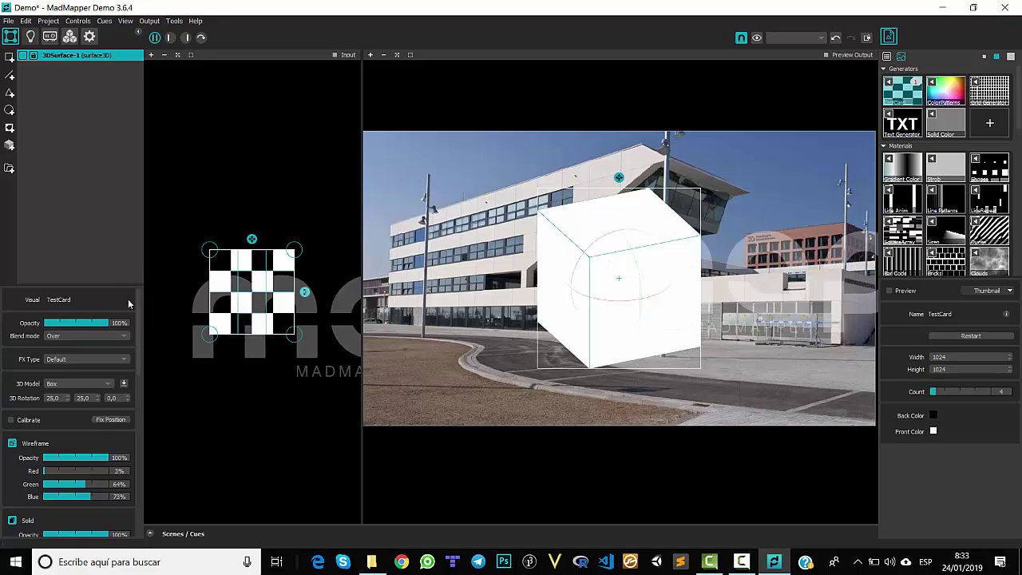
click(85, 384)
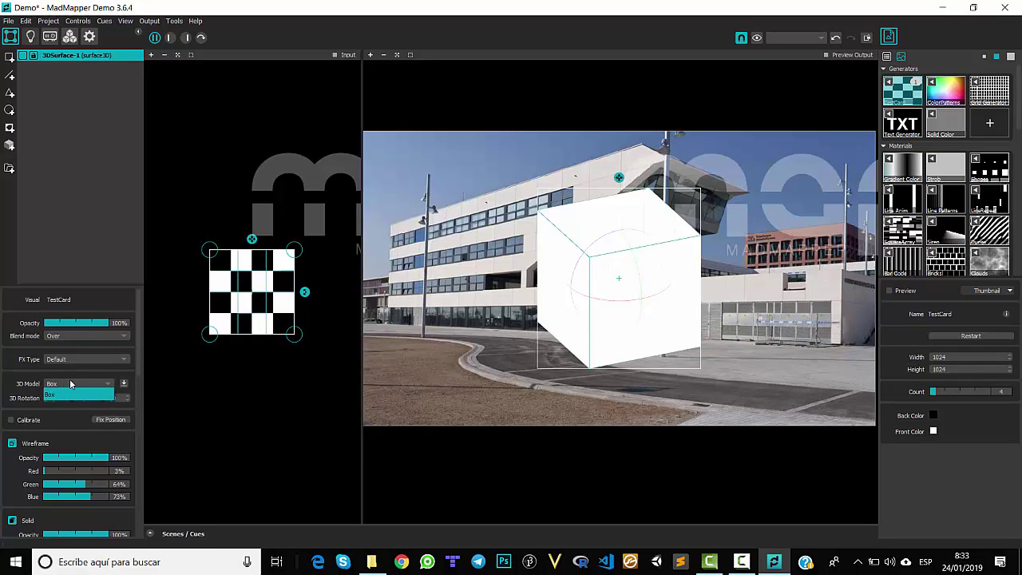
click(72, 377)
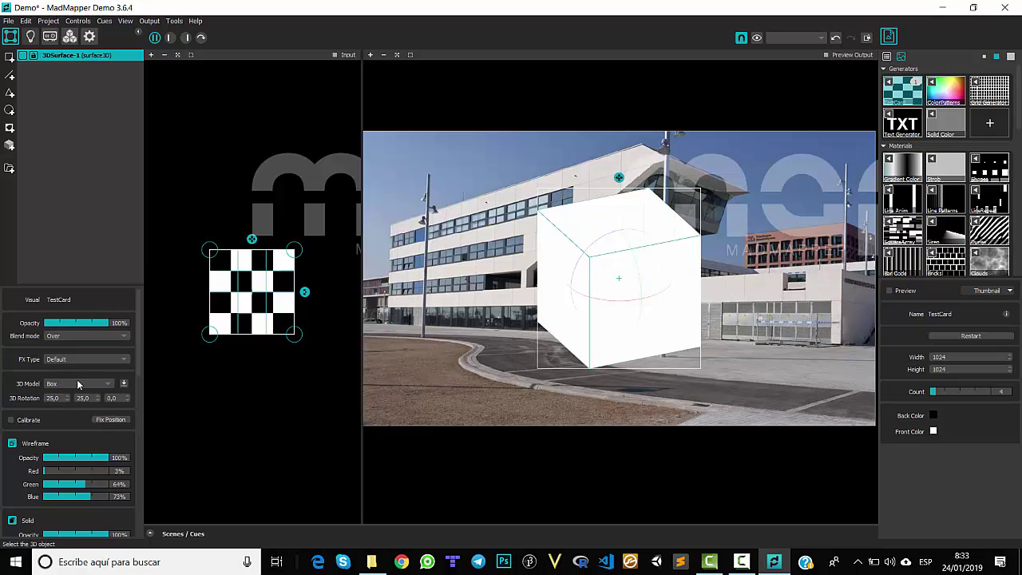
click(123, 383)
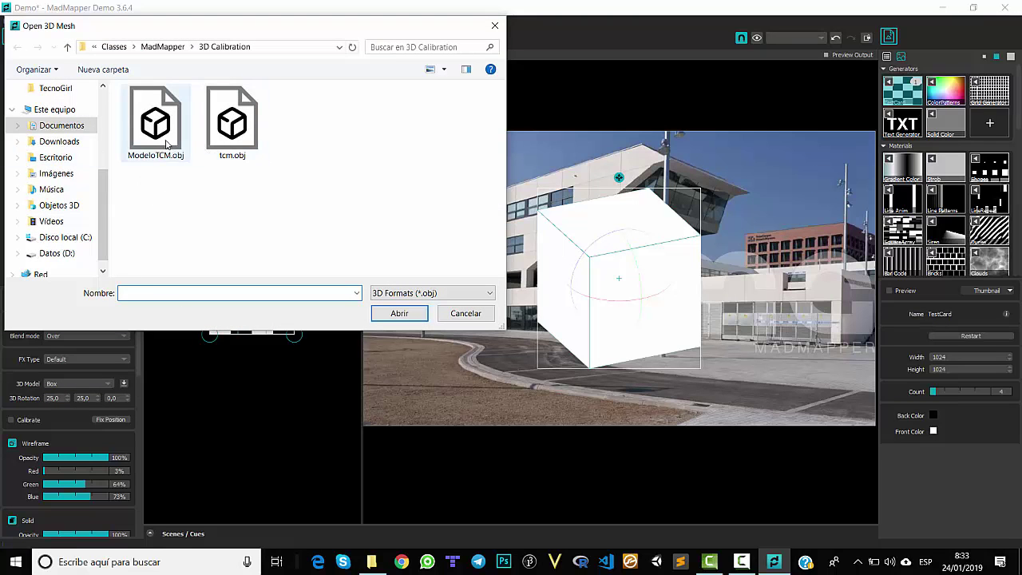
double_click(166, 139)
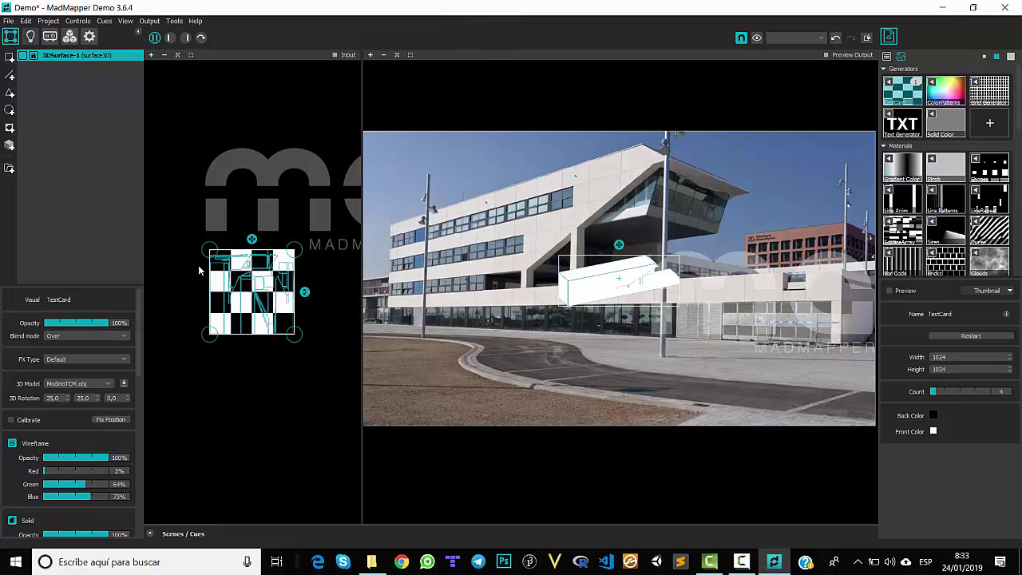
Step: Move the 3D surface off the building into the empty area above the photo
drag(606, 282, 653, 114)
scroll(654, 114, up, 5)
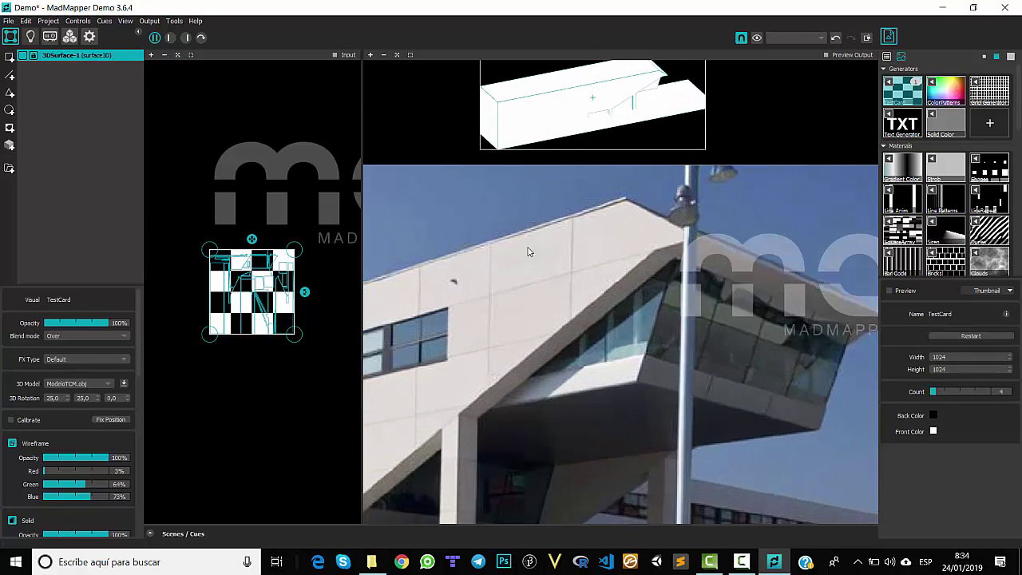
scroll(254, 252, up, 4)
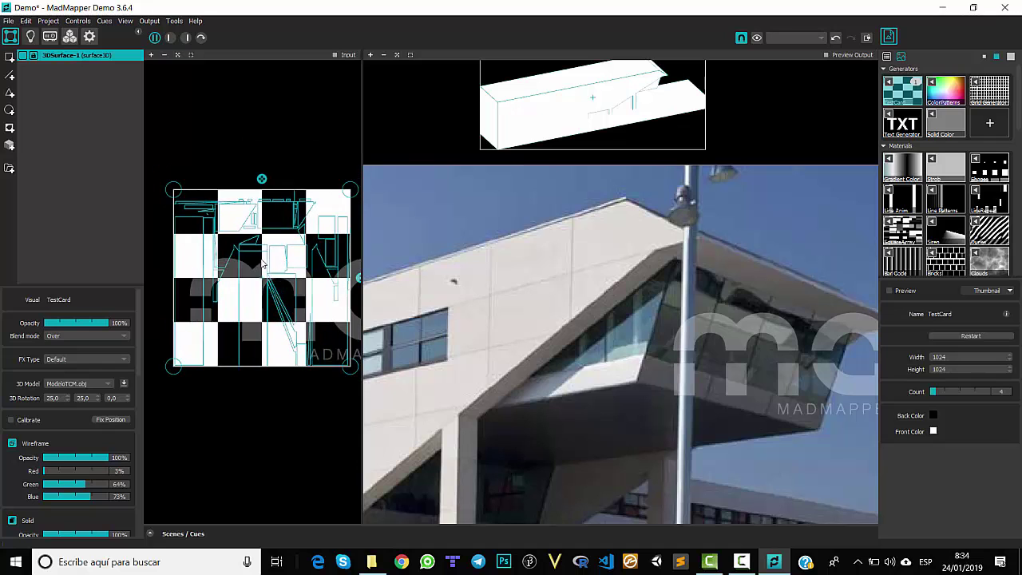
scroll(263, 263, down, 2)
scroll(639, 281, down, 3)
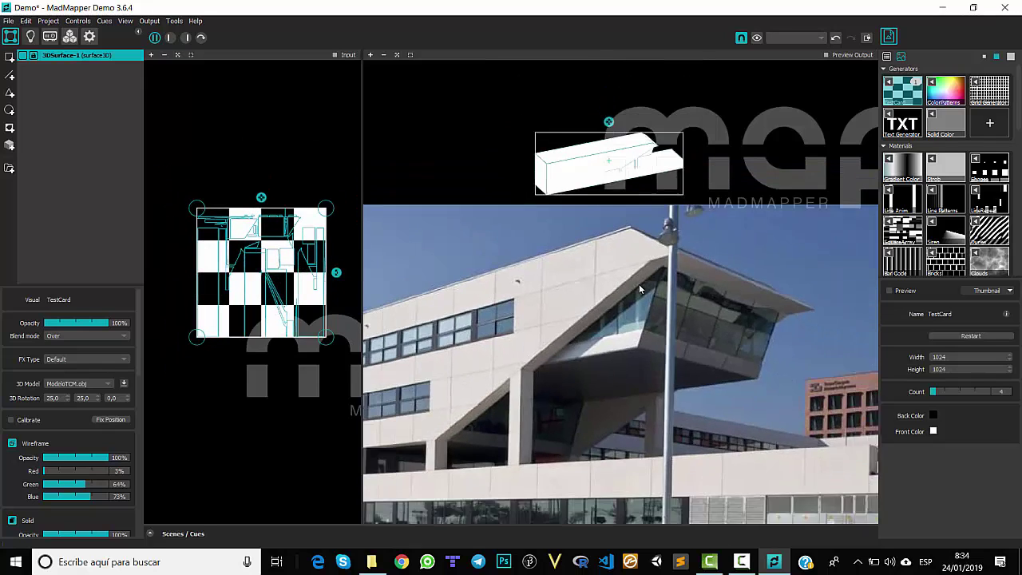
drag(609, 189, 605, 159)
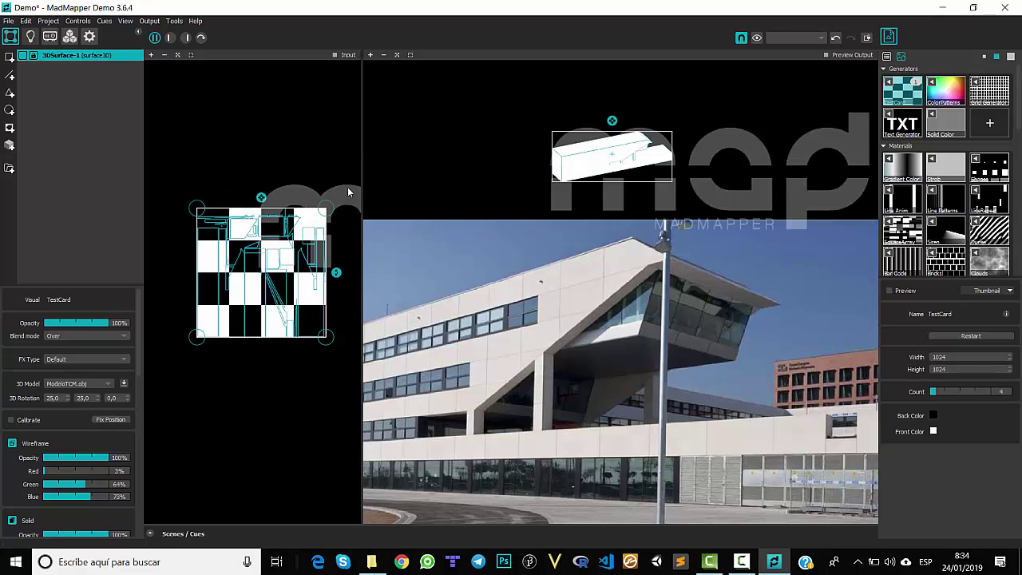
Step: Show only the output view and enlarge the 3D surface to about three times its size above the photo
click(185, 37)
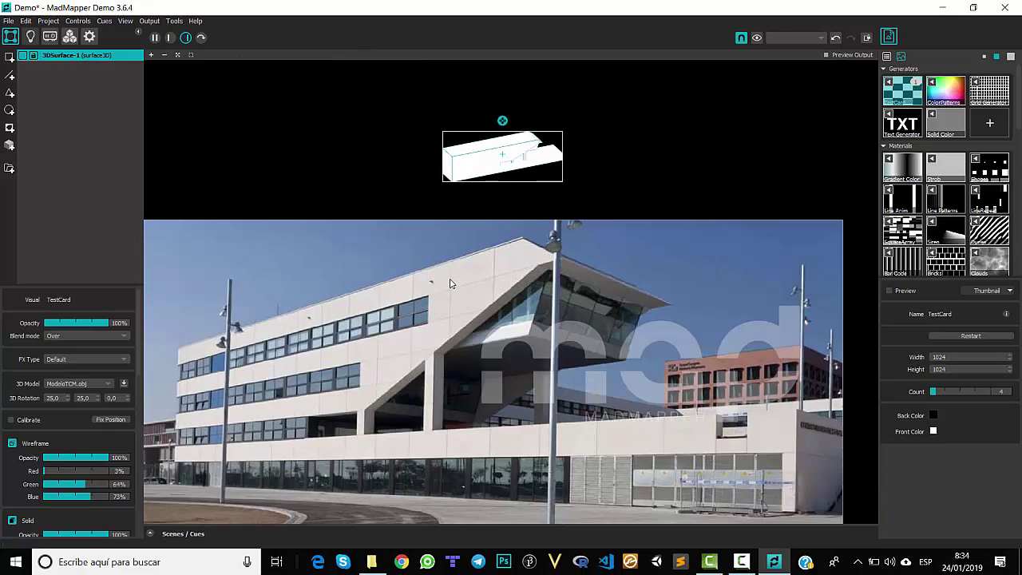
scroll(446, 290, down, 1)
drag(451, 283, 507, 264)
drag(533, 145, 489, 106)
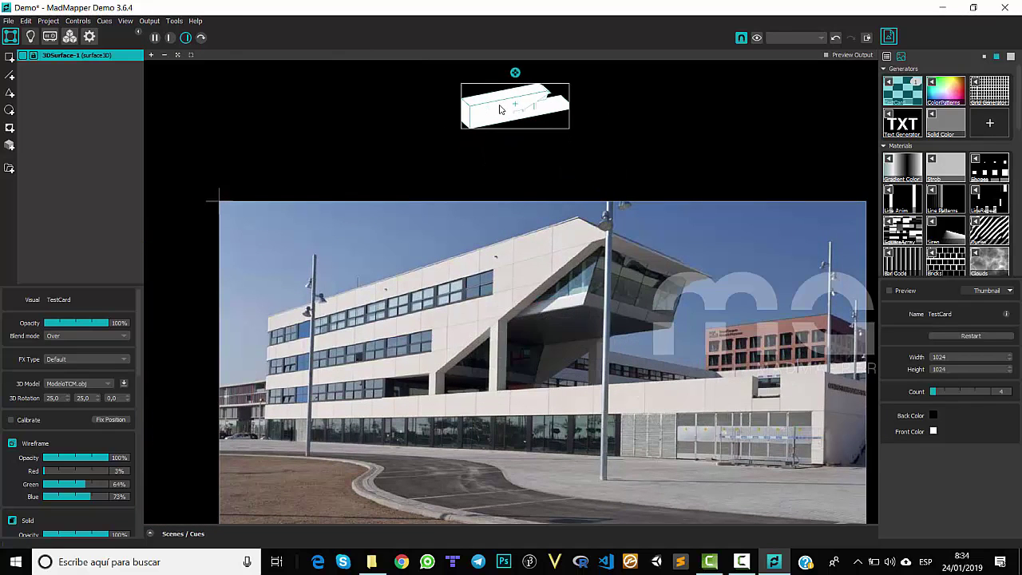
scroll(501, 110, up, 1)
drag(559, 111, 574, 32)
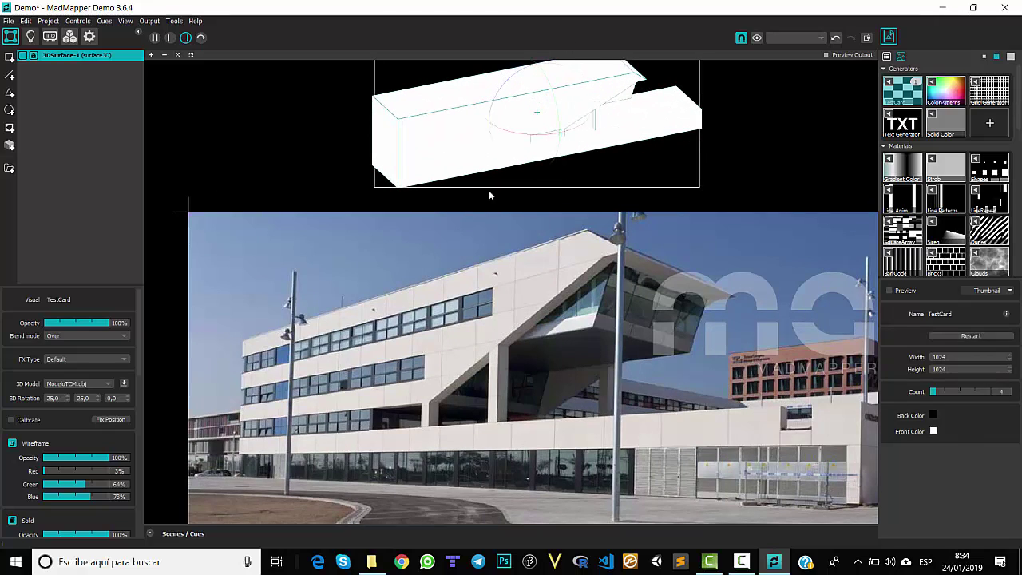
Step: Enable Calibrate for the 3D surface and match the model's near upper corner to the far-left roof corner of the building in the photo
click(11, 420)
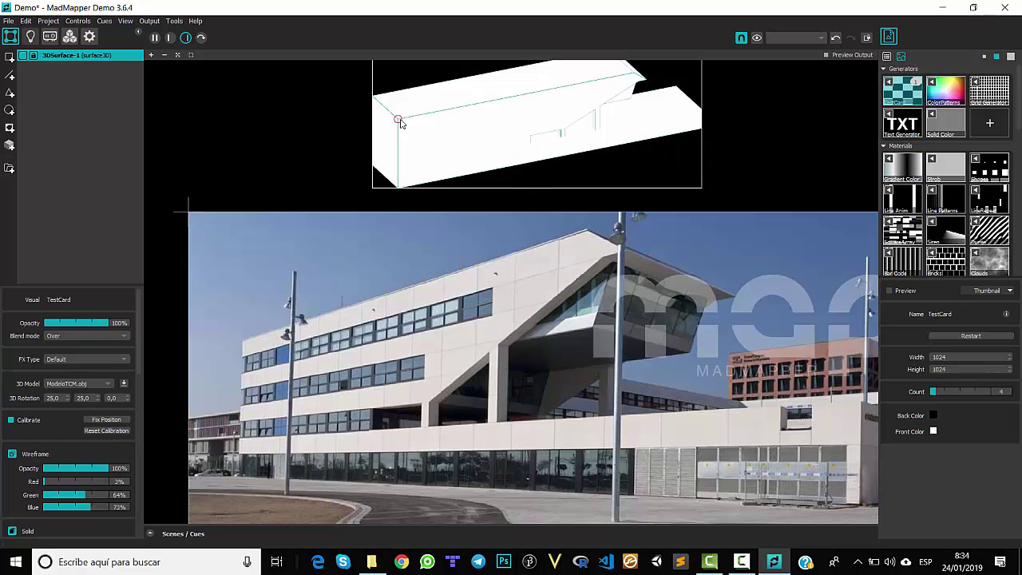
mouse_move(398, 120)
mouse_down()
mouse_move(245, 315)
mouse_move(243, 344)
mouse_up()
click(243, 343)
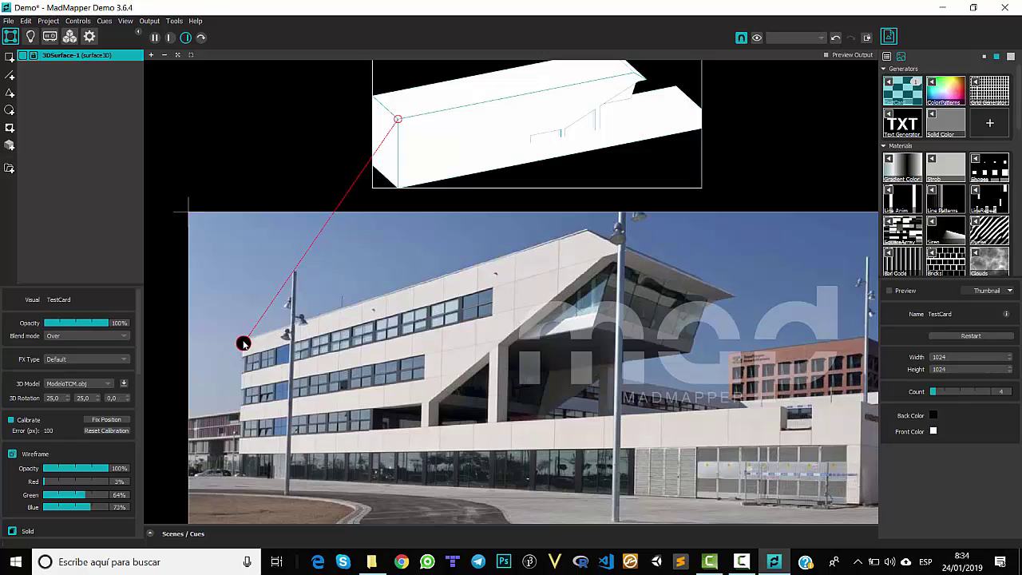
scroll(246, 352, up, 10)
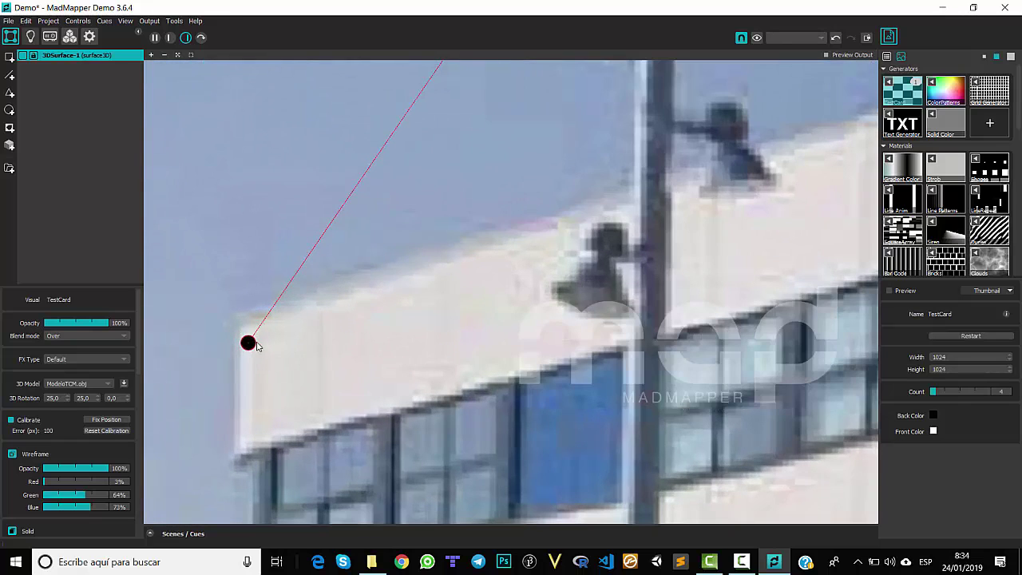
scroll(248, 343, down, 2)
scroll(349, 326, down, 5)
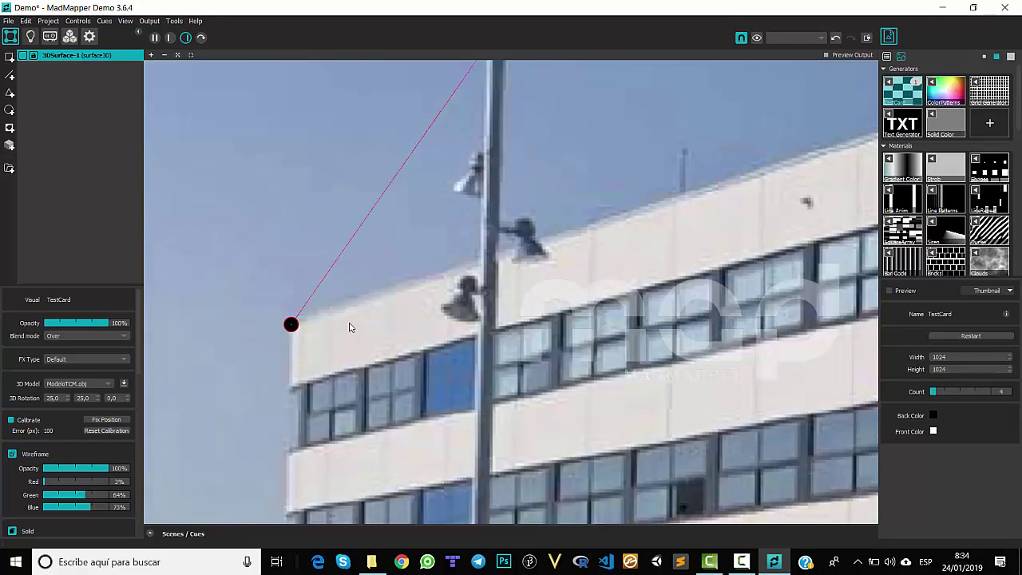
scroll(361, 329, down, 2)
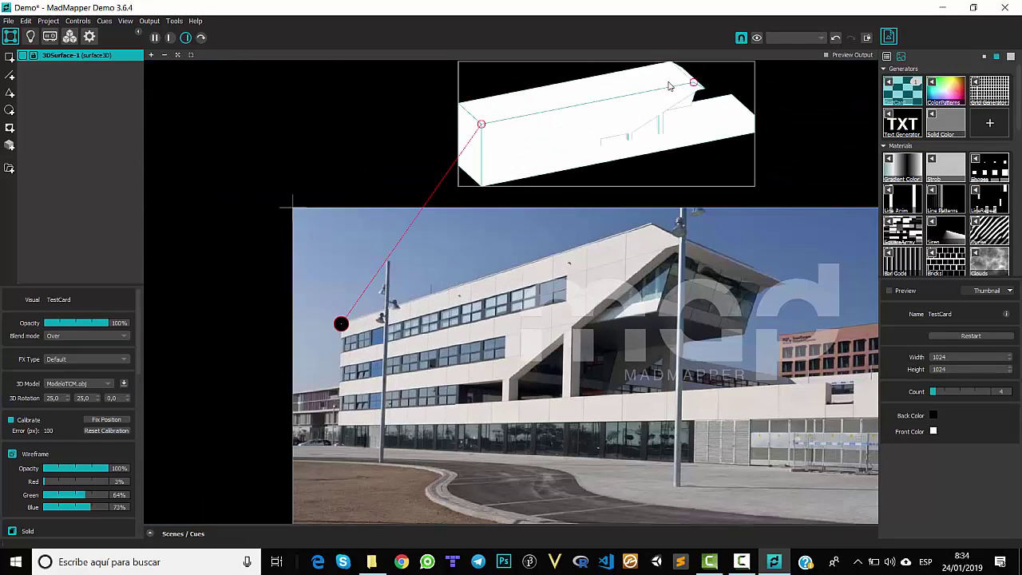
Step: Match the model's front roof vertex to the building's roof peak, and its lower recess corner to the bottom-left corner of the facade opening
drag(695, 83, 651, 233)
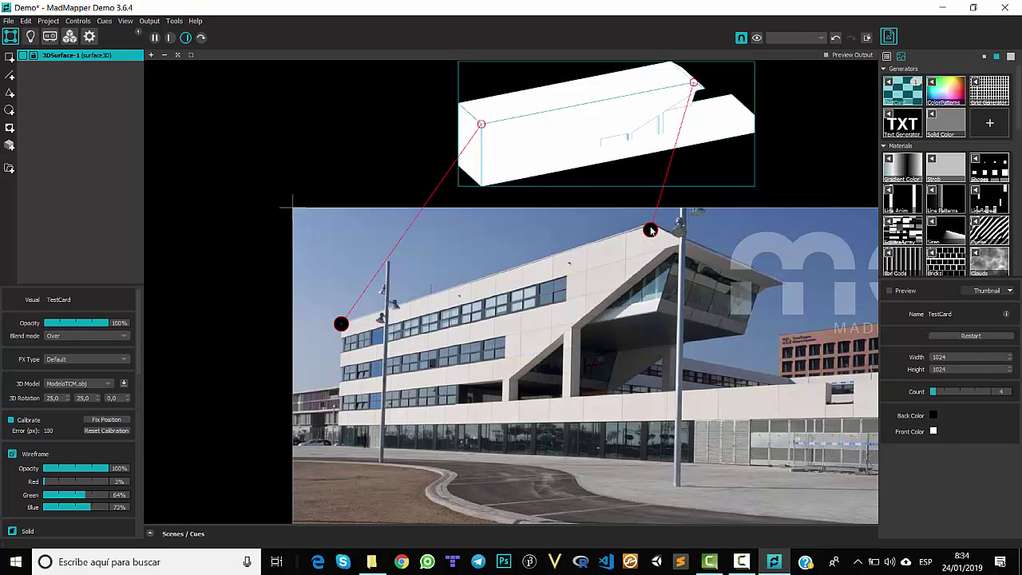
scroll(651, 226, up, 6)
drag(628, 245, 621, 234)
scroll(623, 238, down, 6)
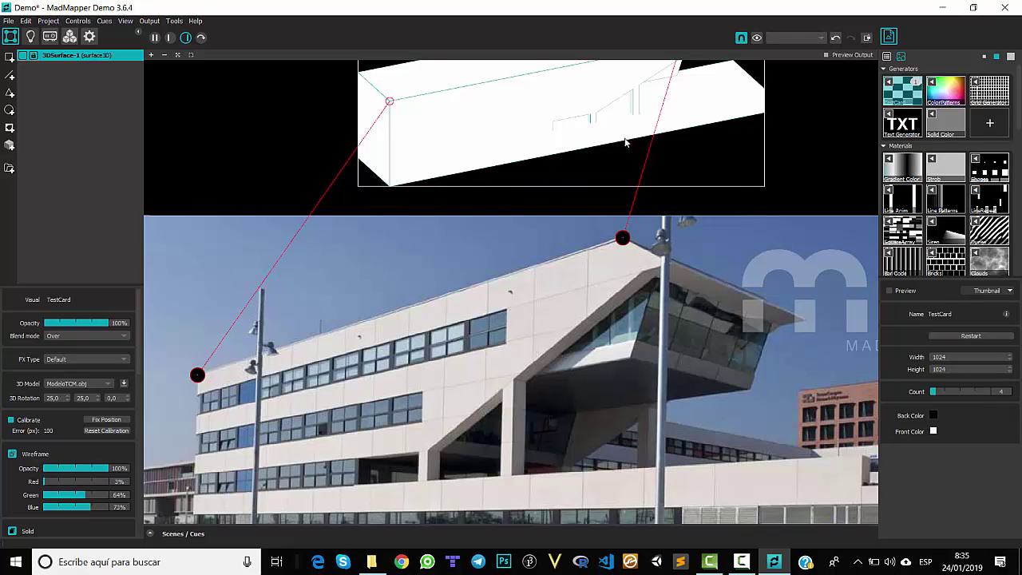
drag(552, 133, 359, 484)
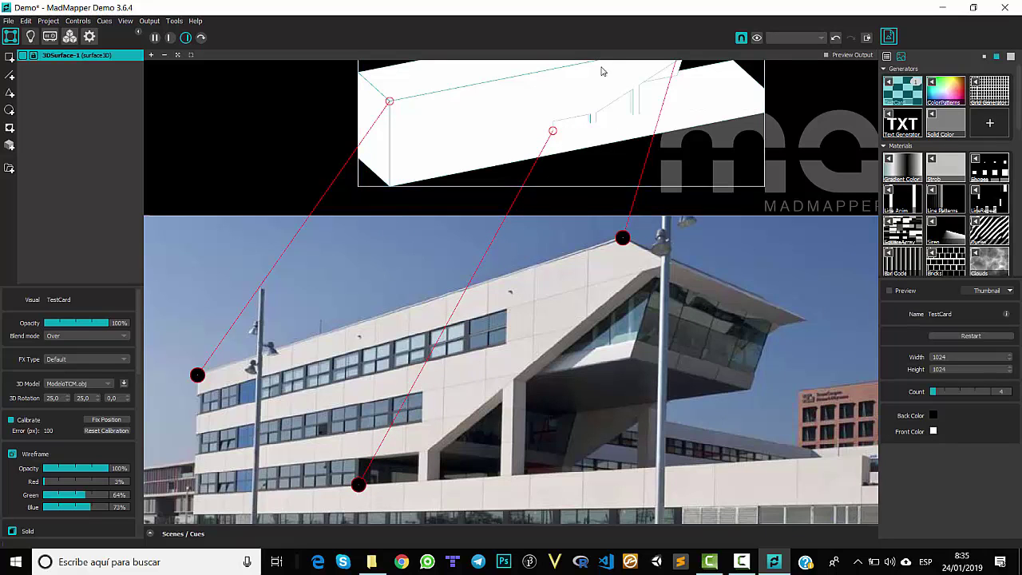
Step: Match the model's vertices at the top-left and base of the recess pillar to the same points of the pillar in the photo
click(632, 89)
drag(633, 90, 503, 391)
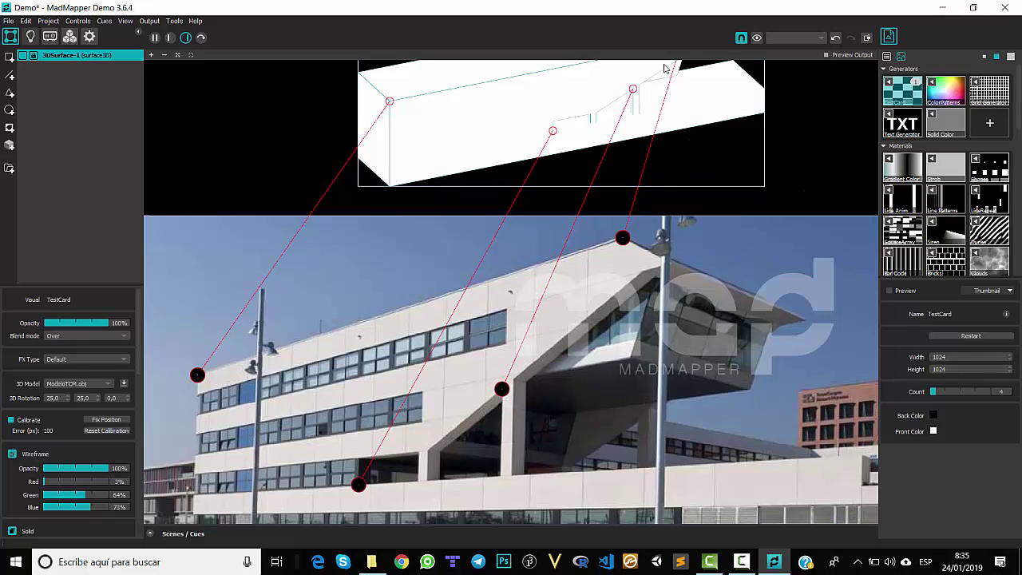
drag(639, 114, 511, 479)
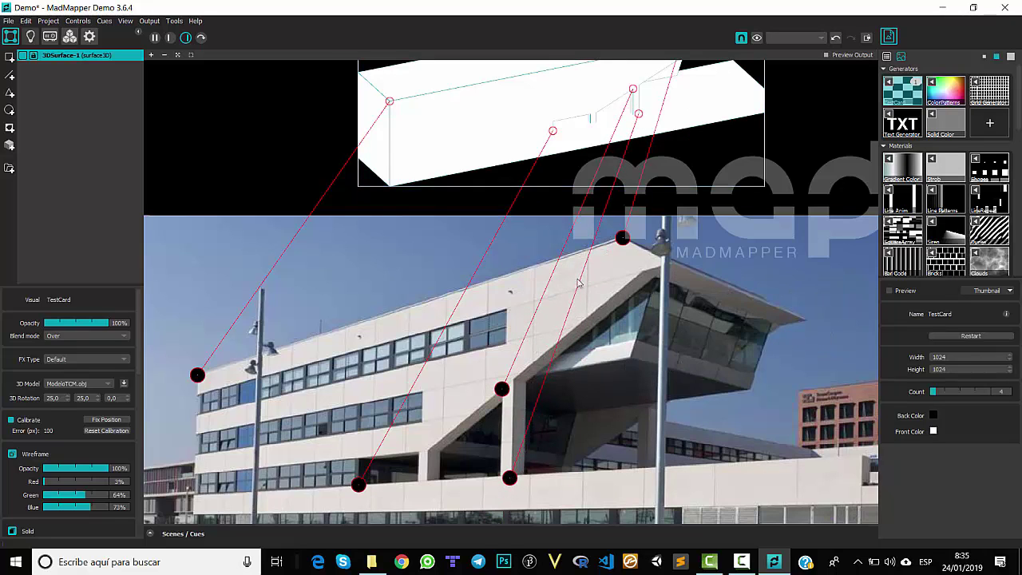
Step: Match the model's far overhang tip to the pointed end of the building's cantilevered roof in the photo
scroll(681, 237, down, 2)
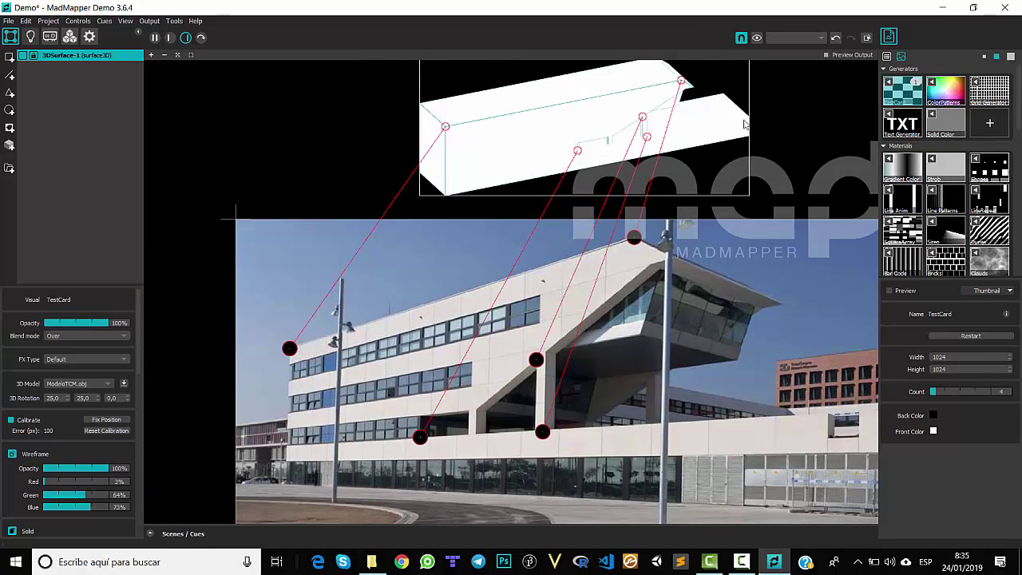
drag(669, 64, 784, 306)
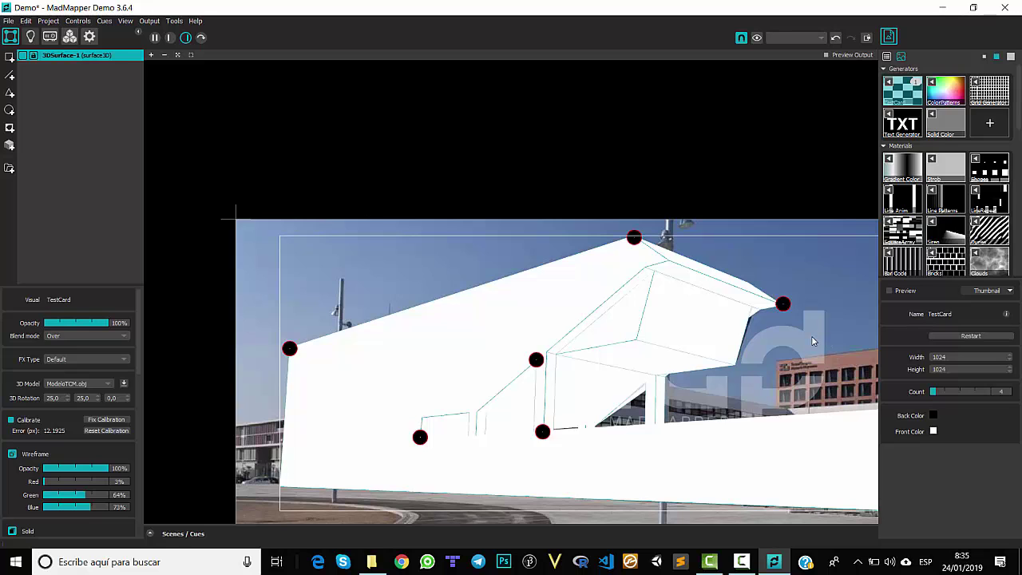
scroll(812, 335, down, 3)
middle_drag(701, 176, 501, 92)
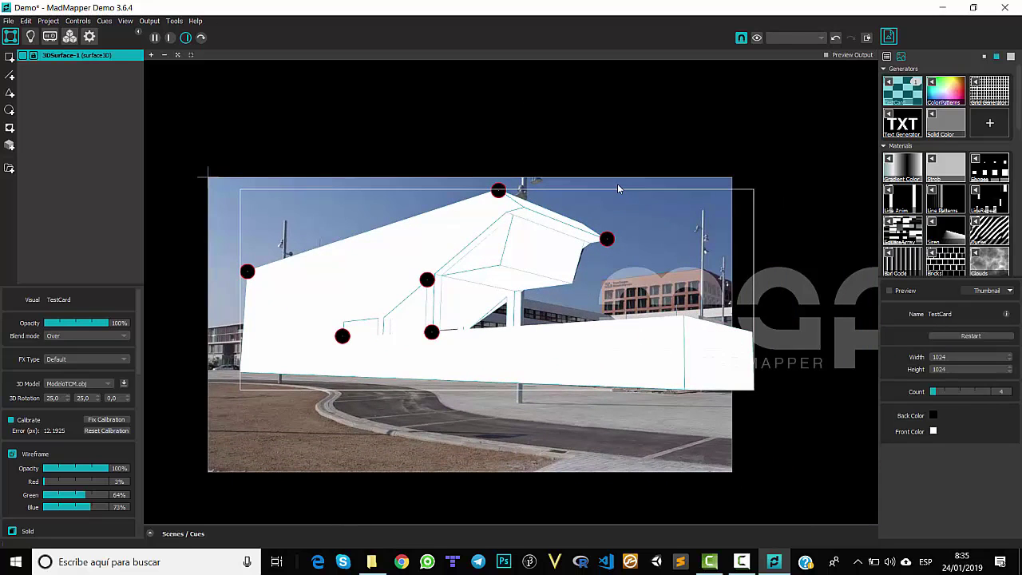
Step: Show the input and output views side by side, and try Gradient Color on the 3D surface before reassigning TestCard
click(164, 38)
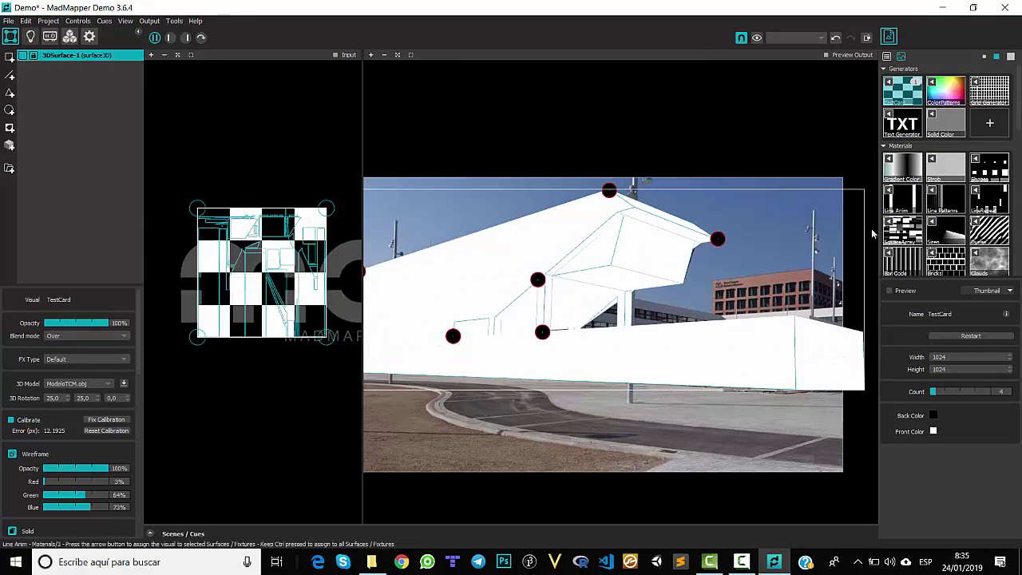
click(906, 168)
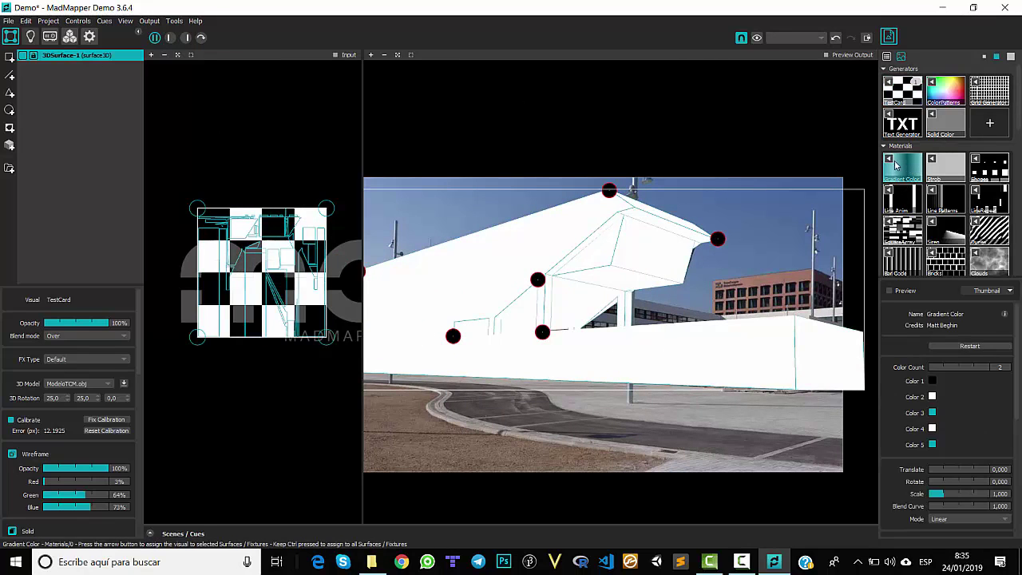
click(891, 160)
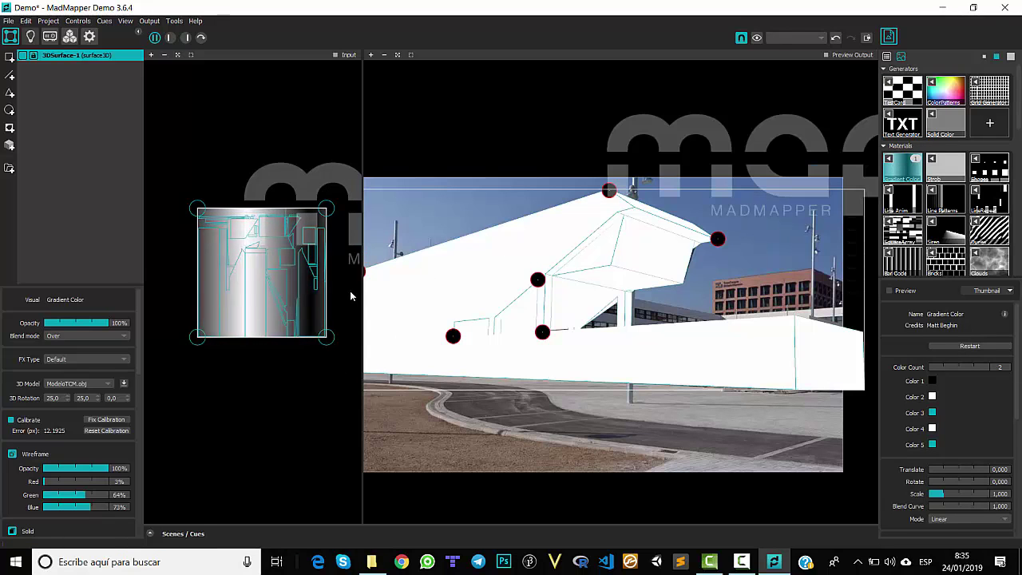
click(903, 90)
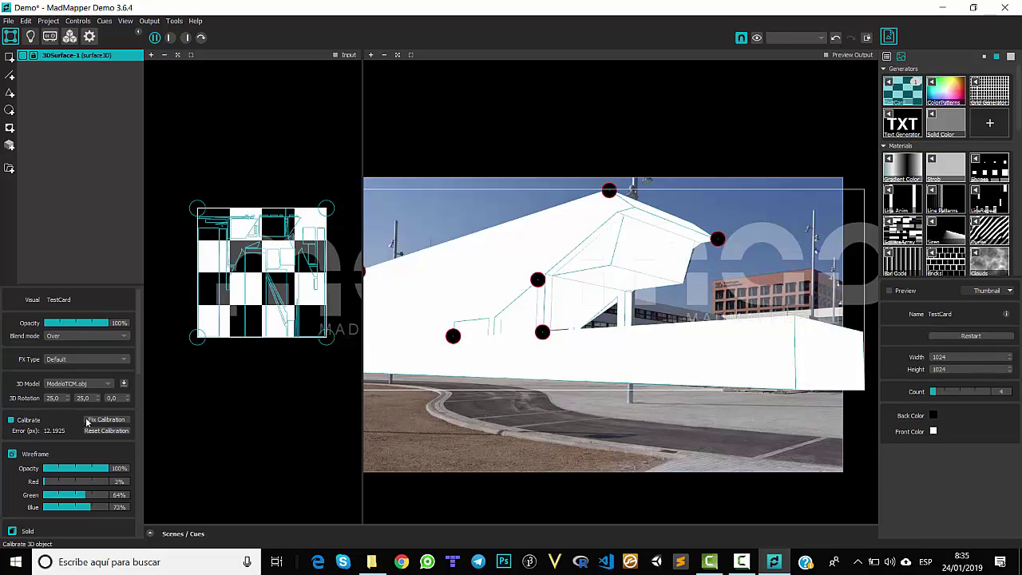
Step: Compare the 3D surface with Calibrate off and on, and fix its calibration
click(10, 420)
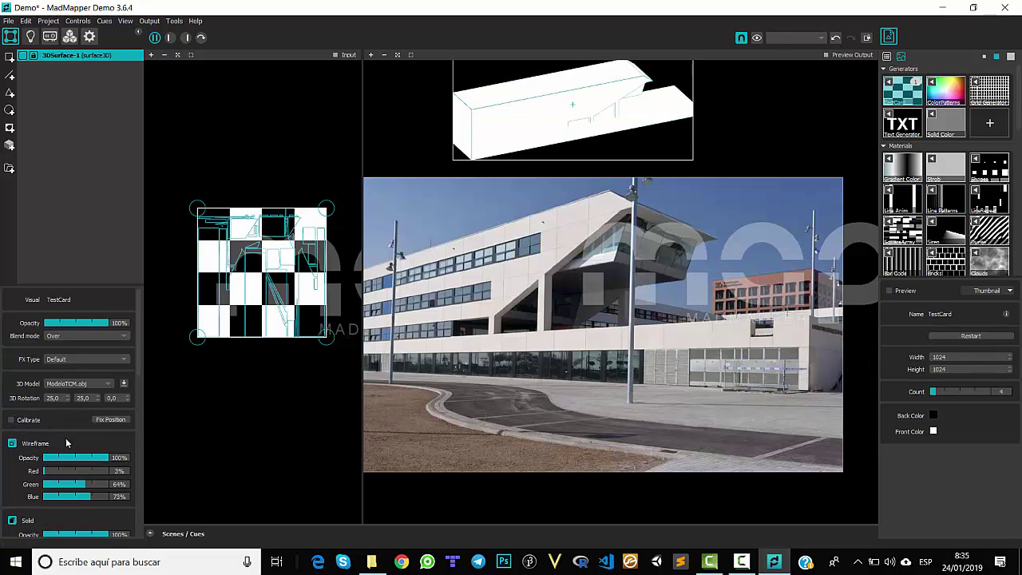
click(12, 420)
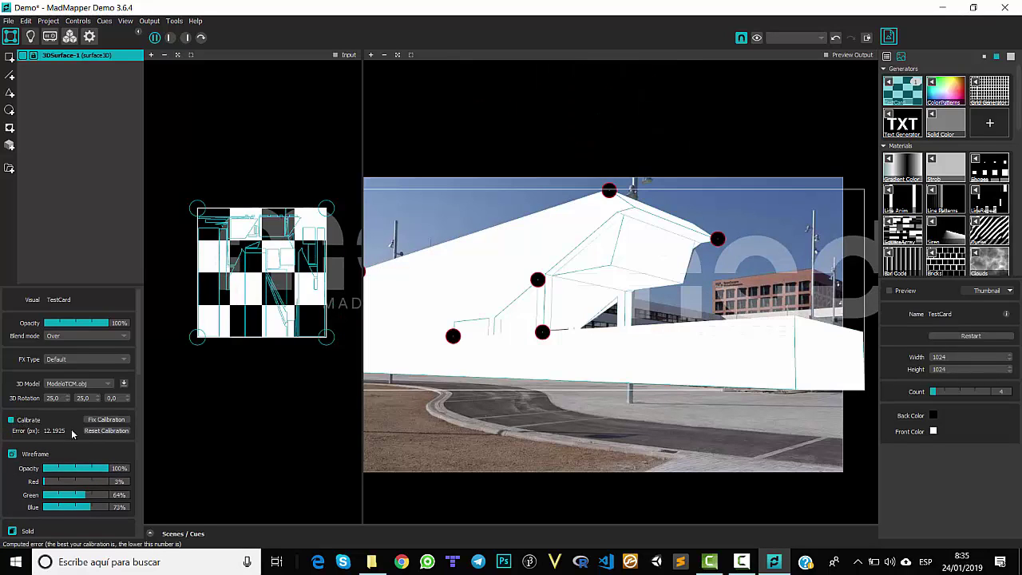
click(101, 421)
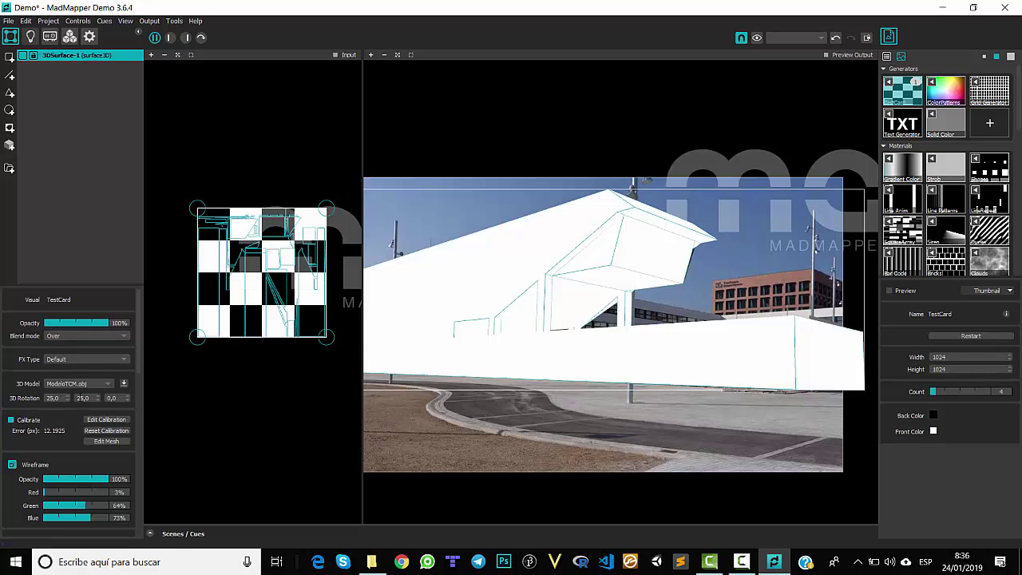
Step: Enable Textured for the 3D surface so the assigned visual is mapped onto the model
scroll(41, 436, down, 1)
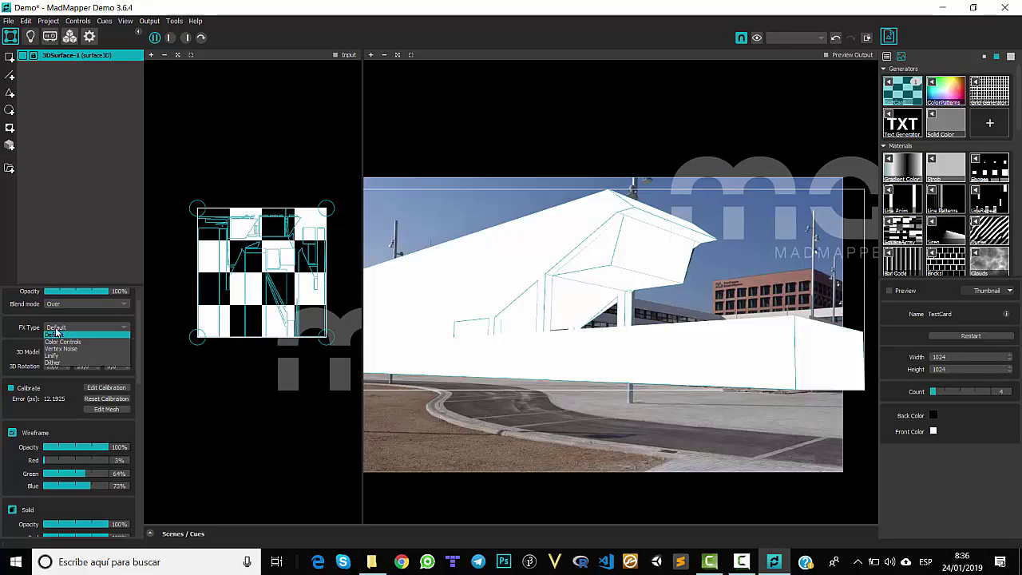
scroll(53, 447, down, 1)
scroll(52, 448, down, 4)
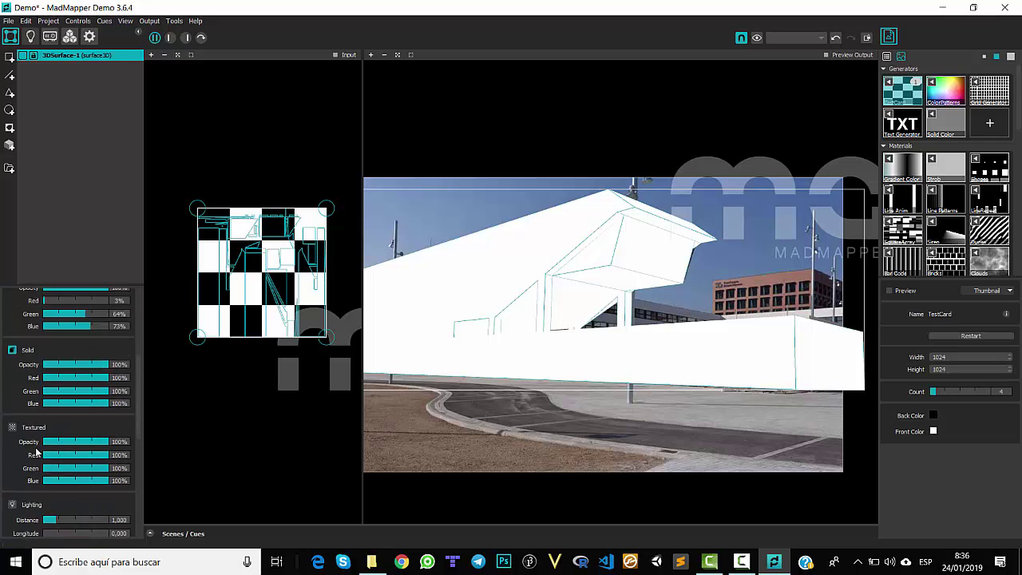
scroll(40, 447, down, 2)
click(12, 363)
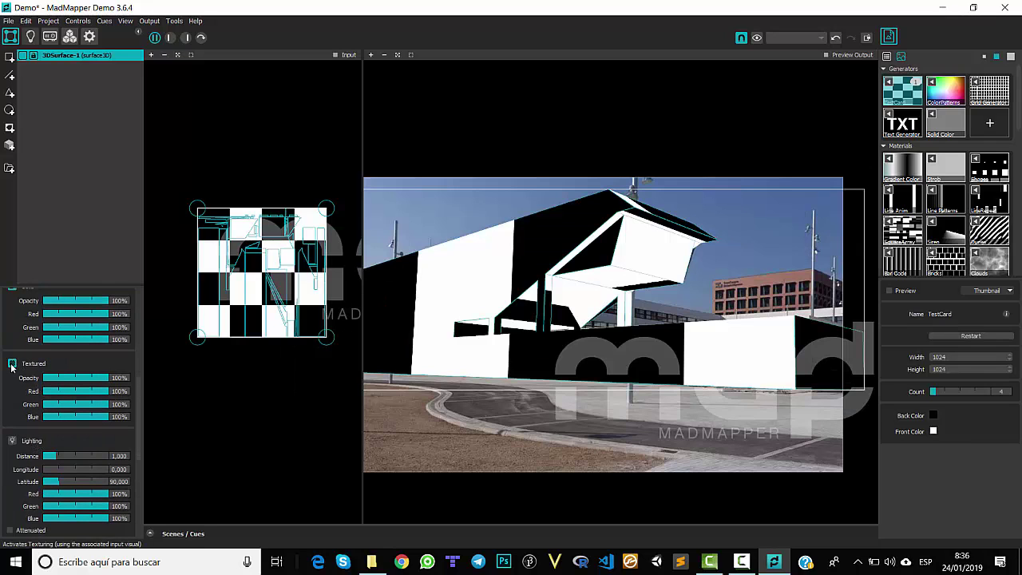
scroll(104, 326, up, 1)
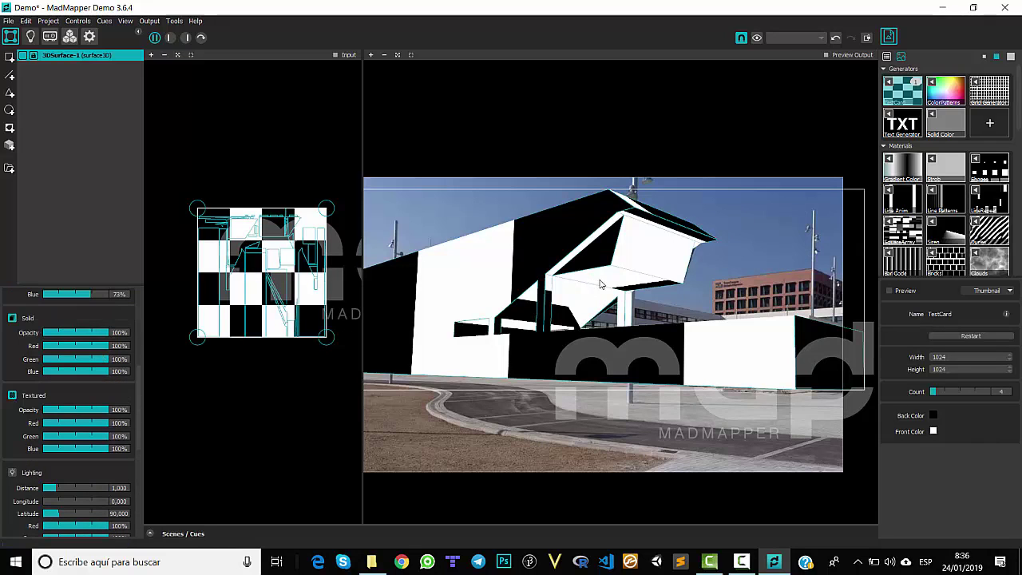
Step: Try the Gradient Color, ColorPatterns and Line Anim visuals on the textured 3D surface
click(900, 166)
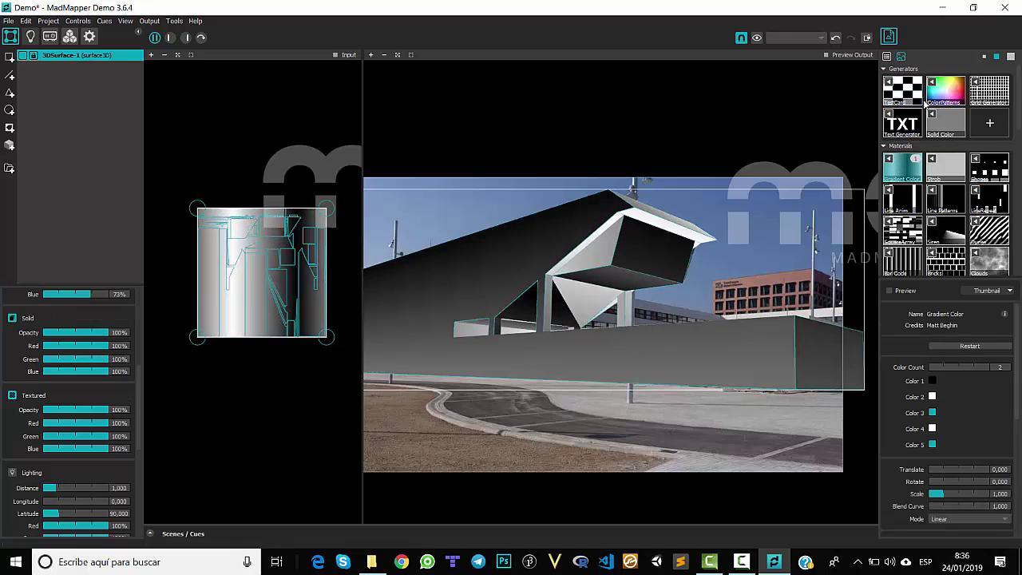
click(930, 88)
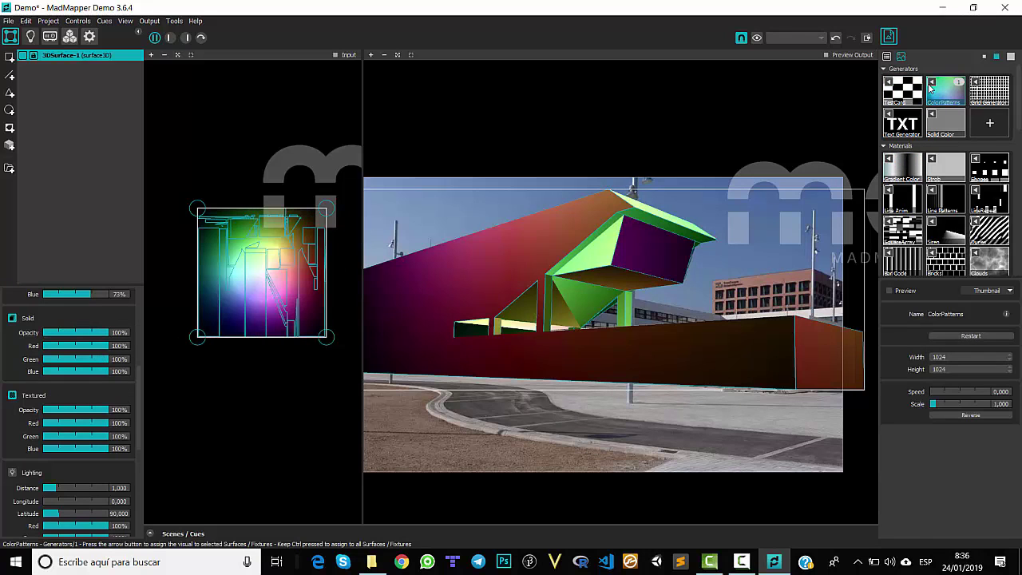
click(893, 192)
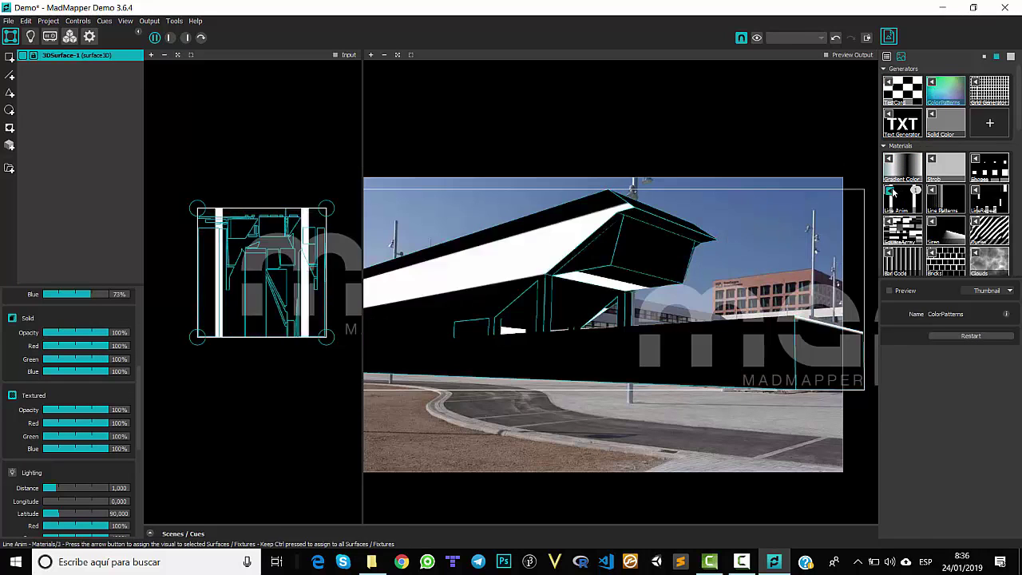
Step: Assign the Shapes material to the 3D surface and widen the input view to show the whole UV layout
click(979, 162)
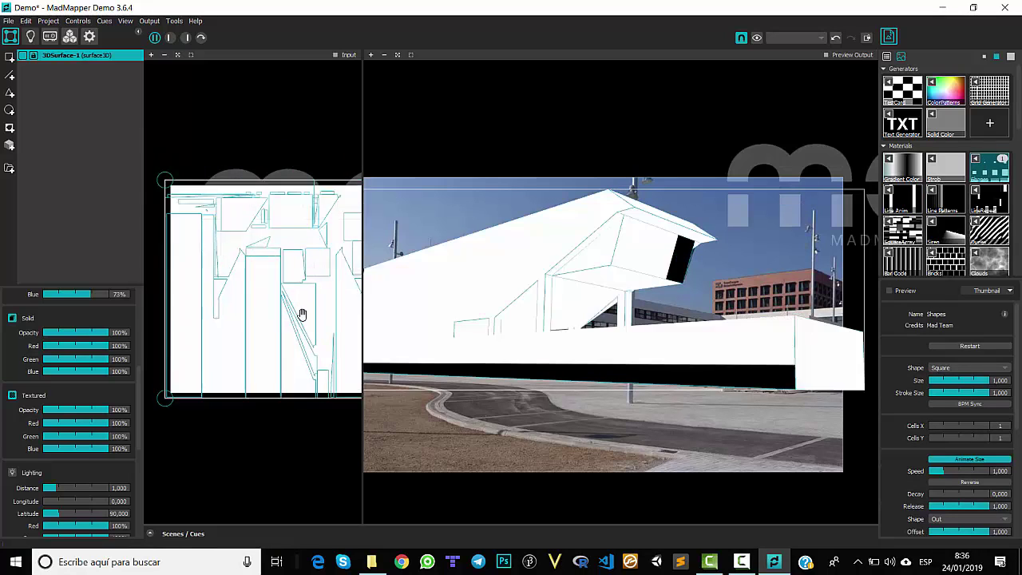
drag(362, 150, 448, 152)
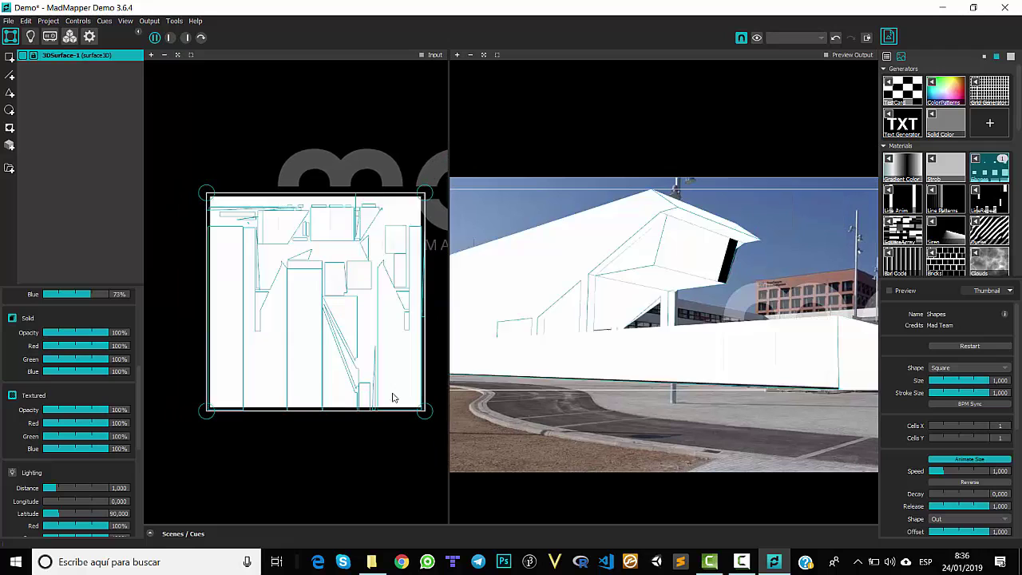